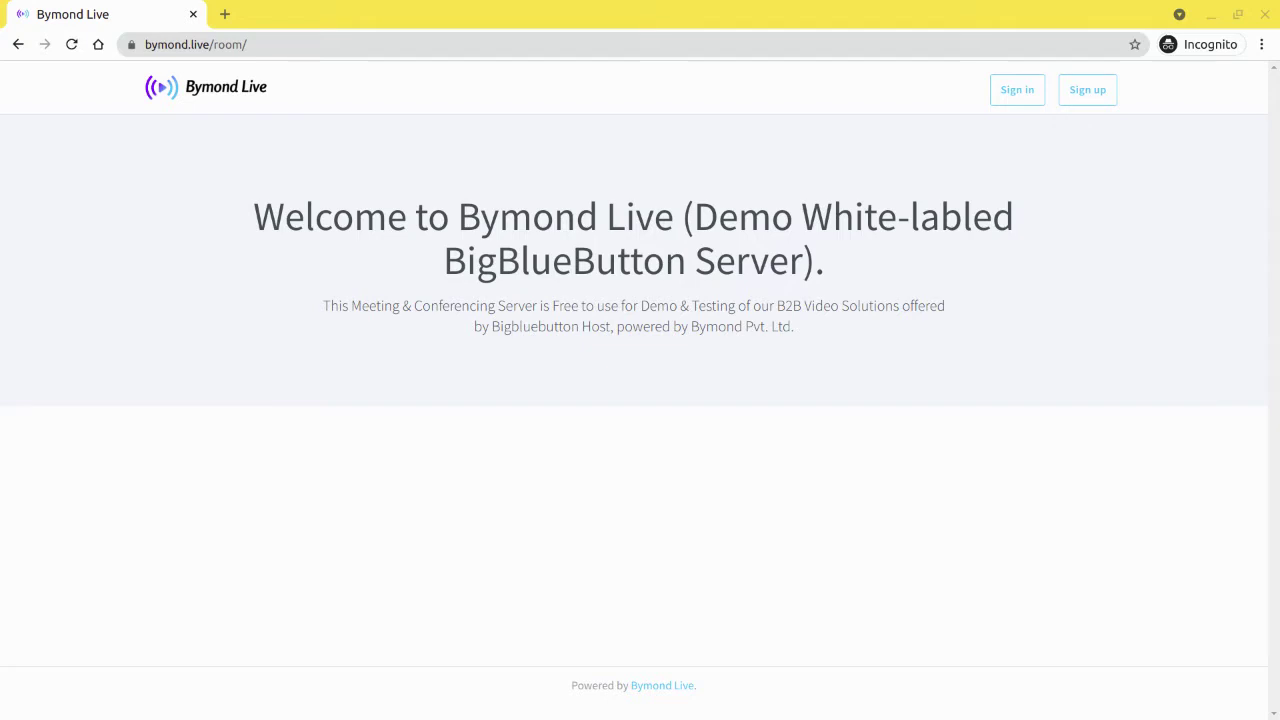
Step: Sign in to Bymond Live with the saved browser login and browse the My Room dashboard
{"action": "left_click", "coordinate": [1015, 93]}
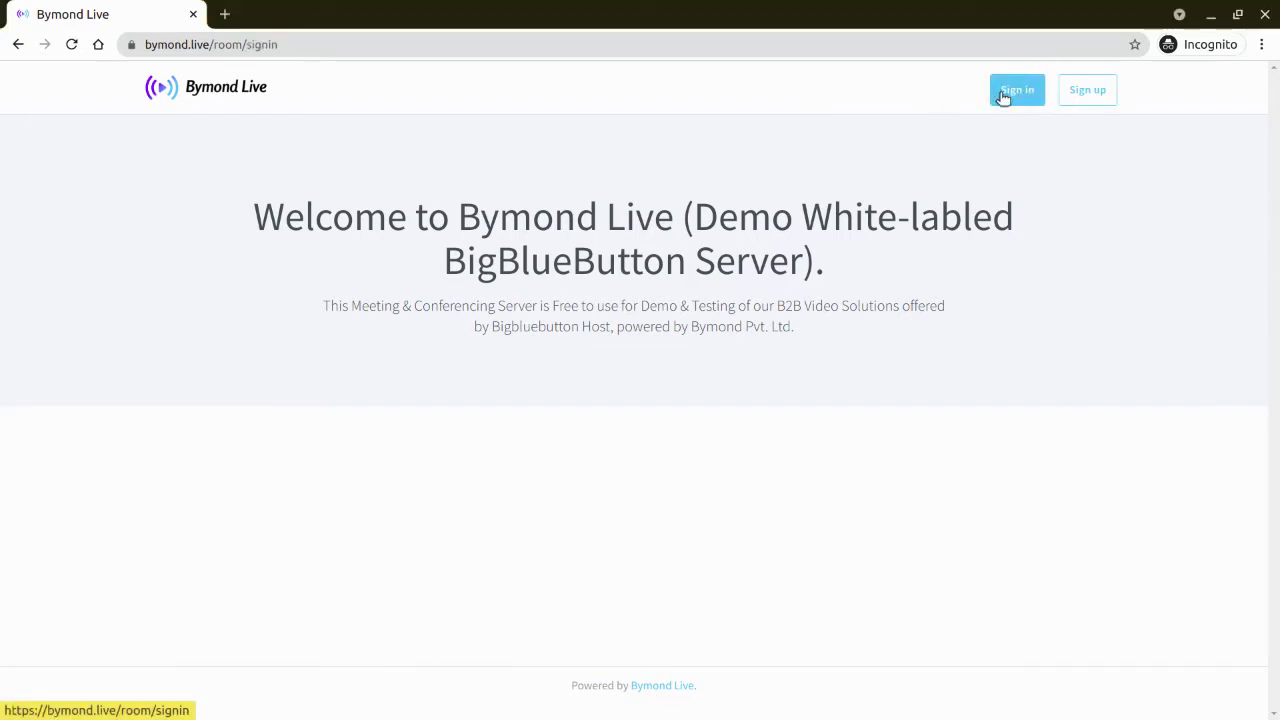
{"action": "left_click", "coordinate": [617, 240]}
{"action": "left_click", "coordinate": [609, 290]}
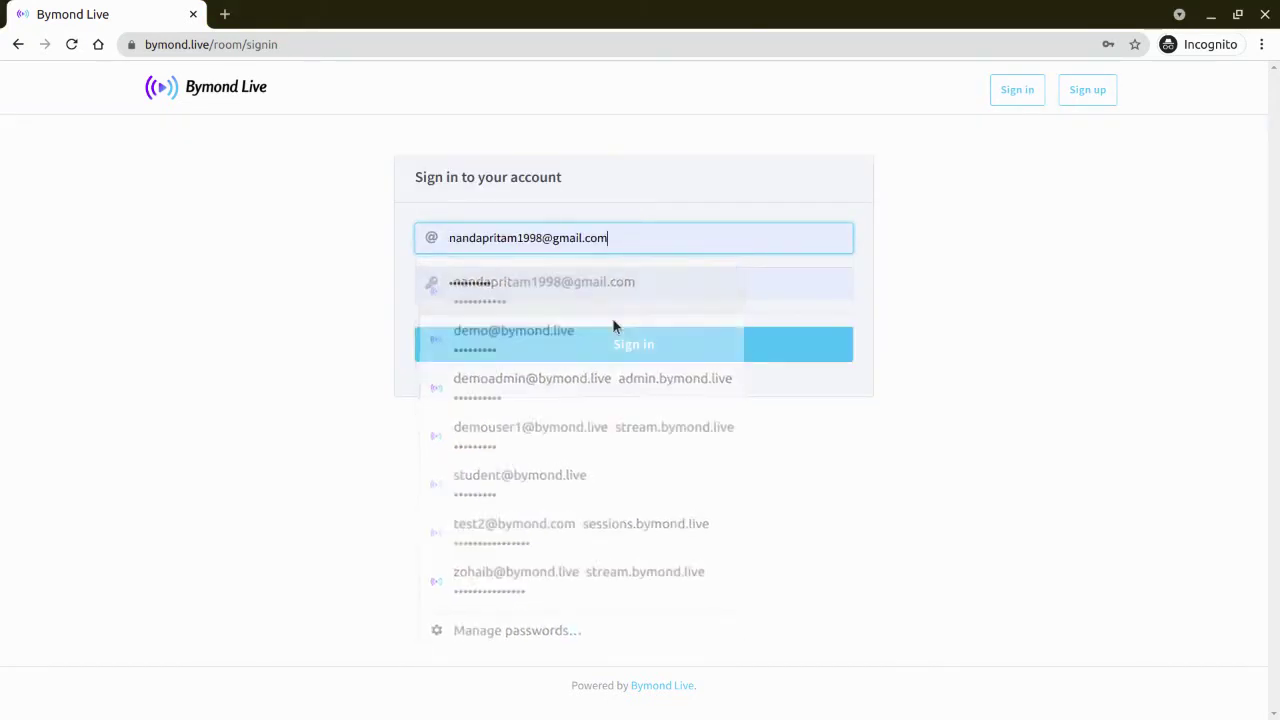
{"action": "left_click", "coordinate": [623, 348]}
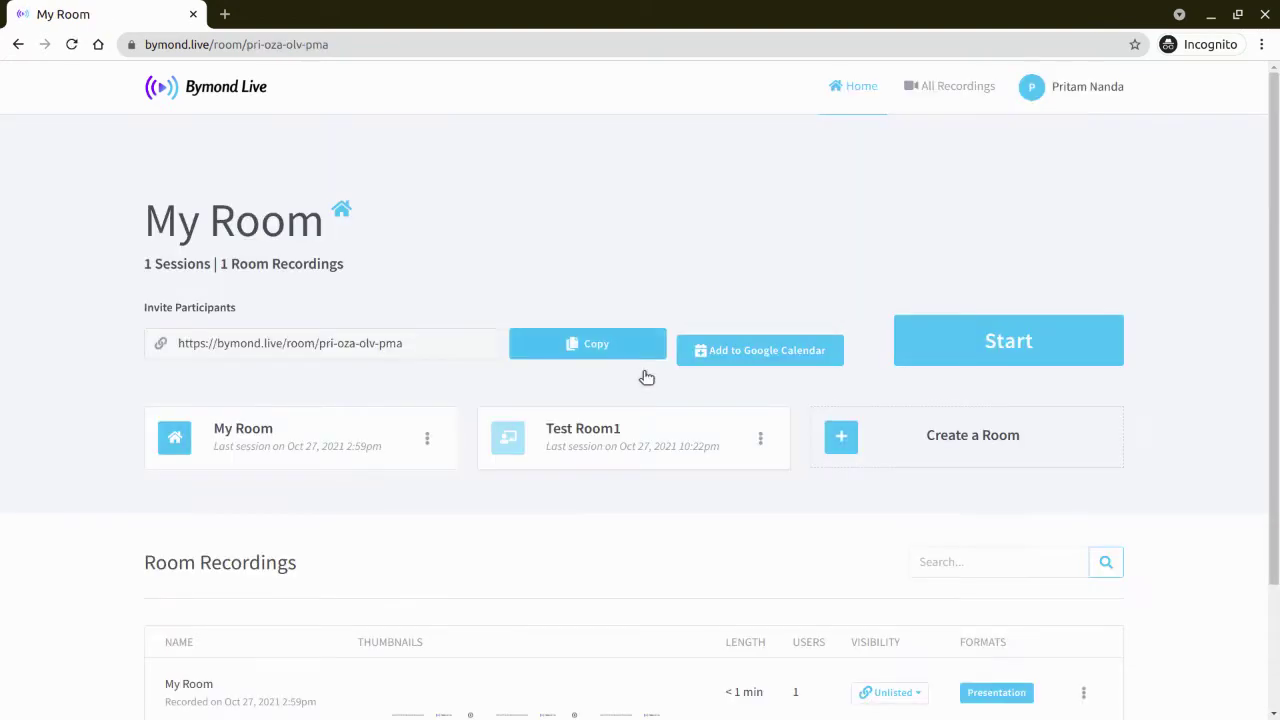
{"action": "scroll", "coordinate": [730, 346], "scroll_direction": "down", "scroll_amount": 3}
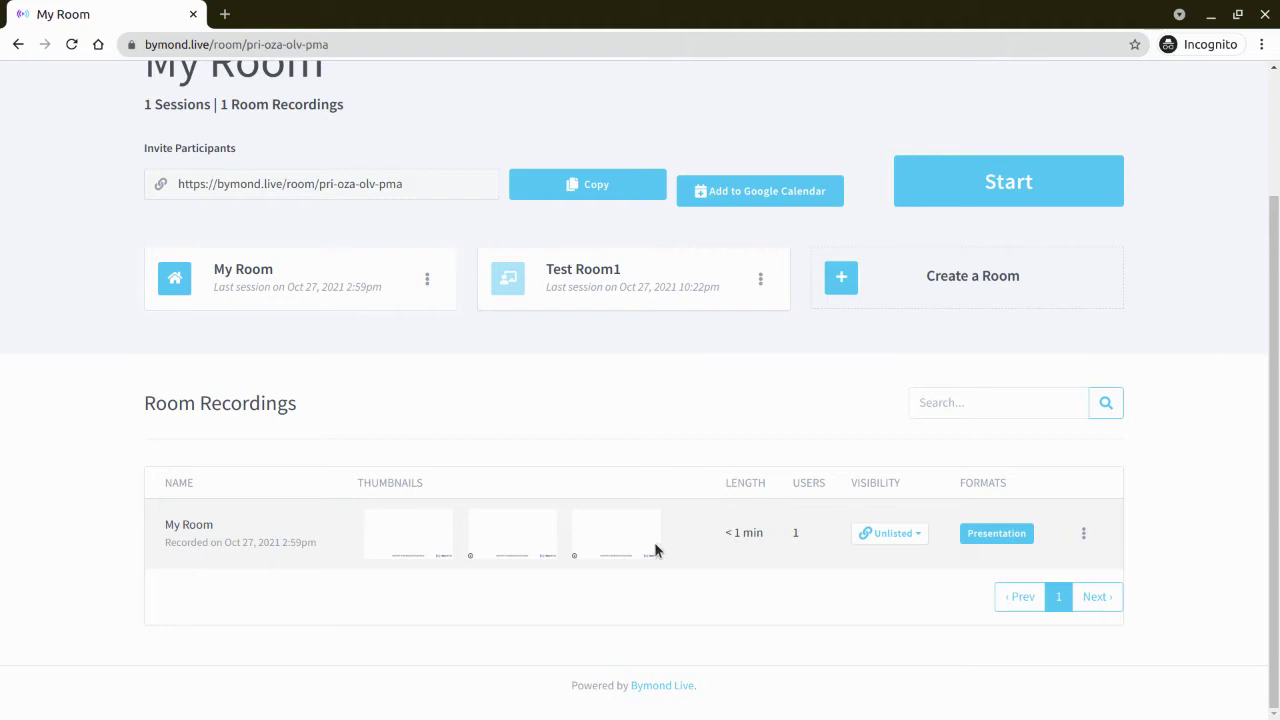
{"action": "scroll", "coordinate": [889, 507], "scroll_direction": "up", "scroll_amount": 3}
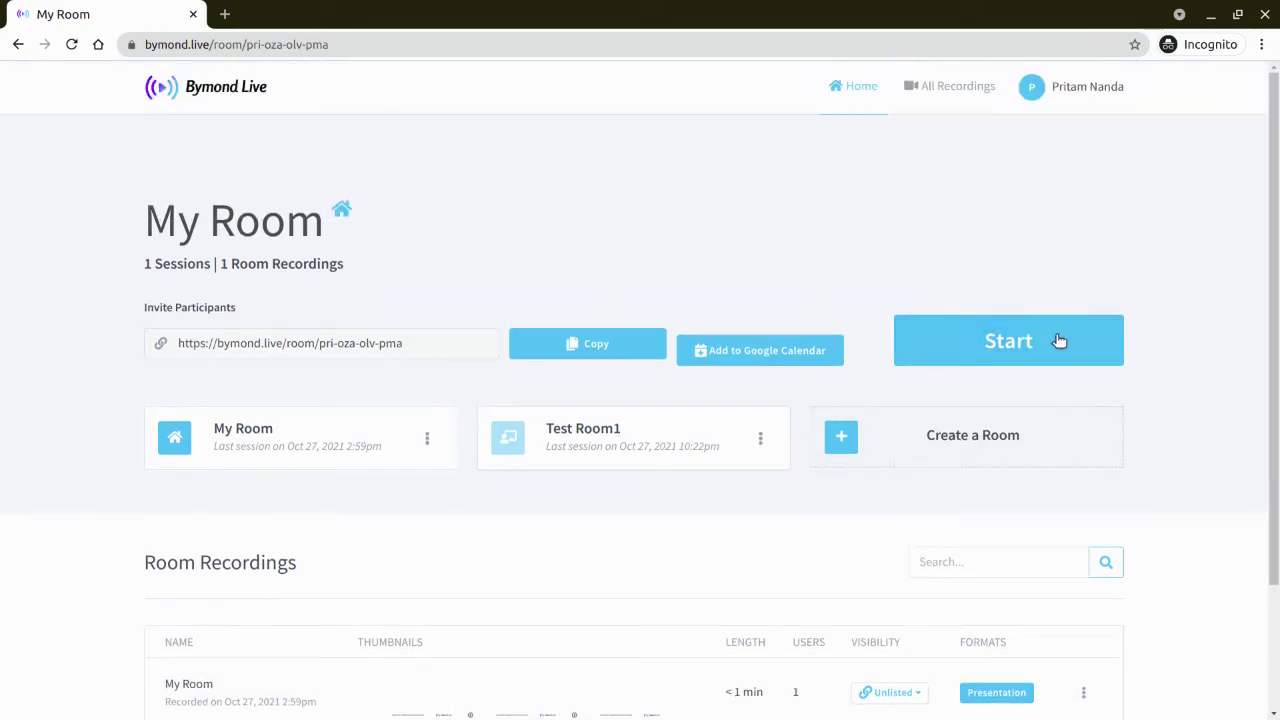
Step: Start the My Room meeting with microphone audio, then hide Public Chat and the sidebar
{"action": "left_click", "coordinate": [1013, 341]}
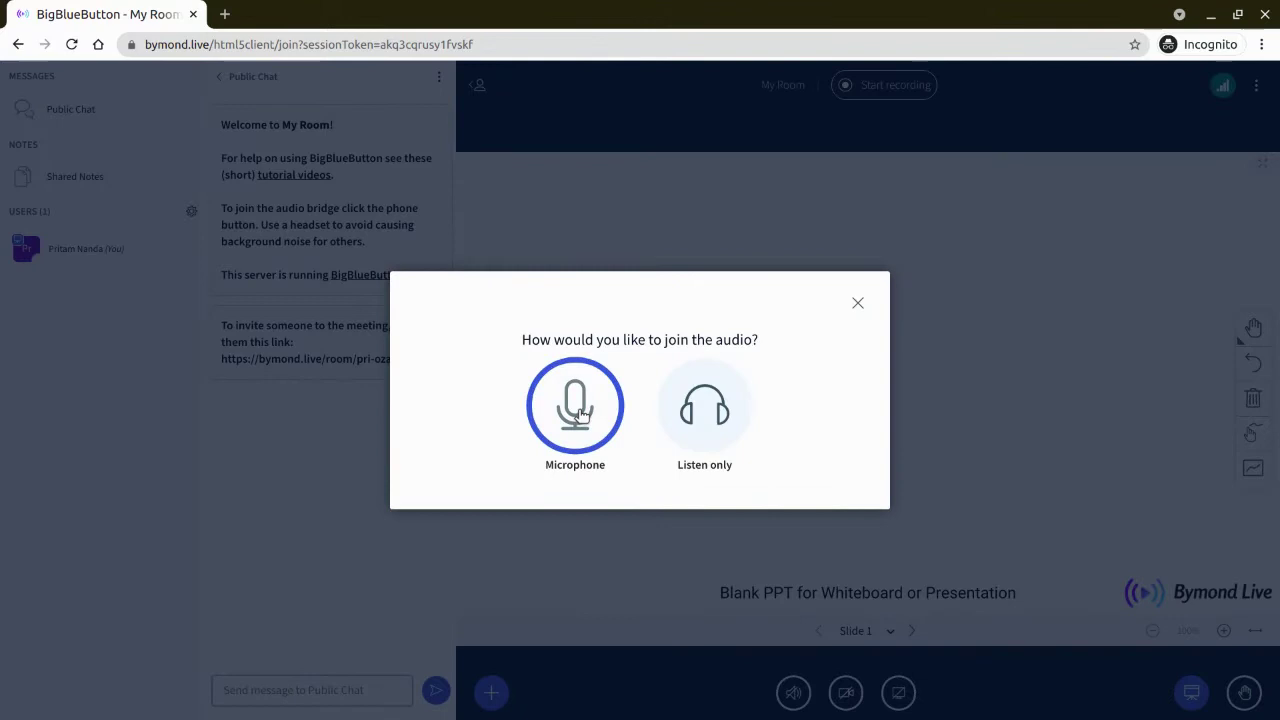
{"action": "left_click", "coordinate": [578, 417]}
{"action": "left_click", "coordinate": [335, 146]}
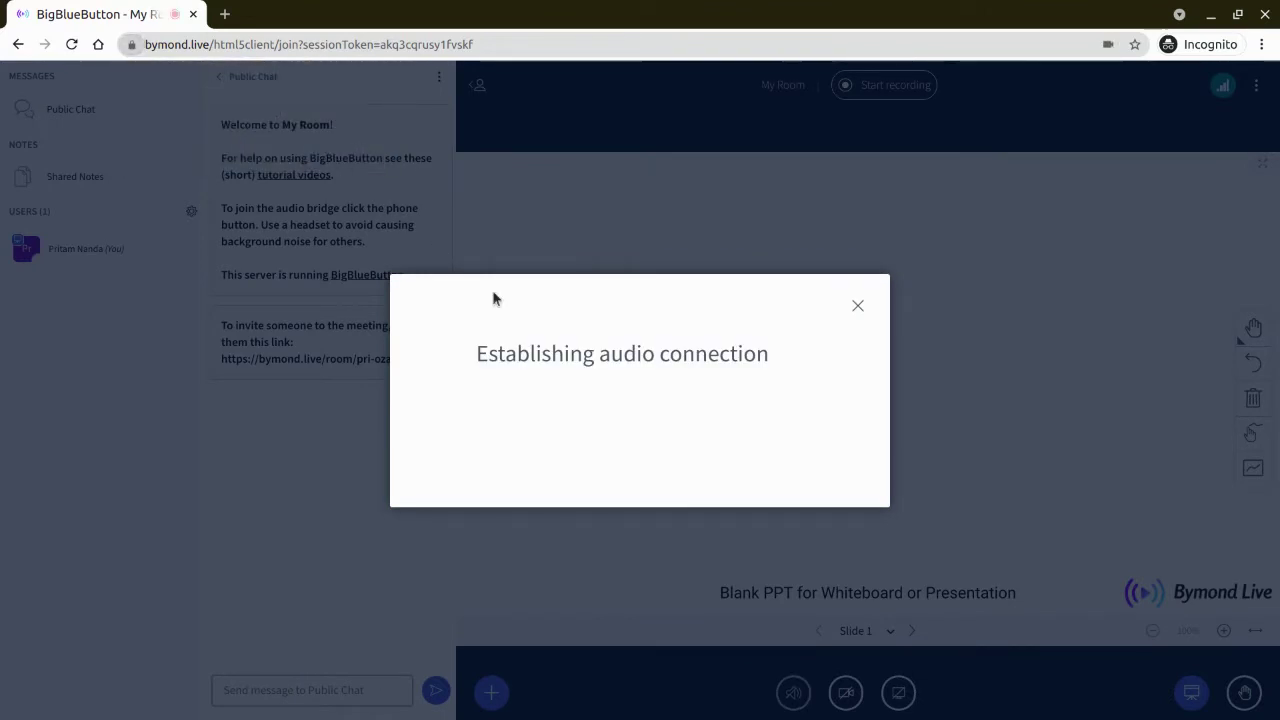
{"action": "left_click", "coordinate": [556, 385]}
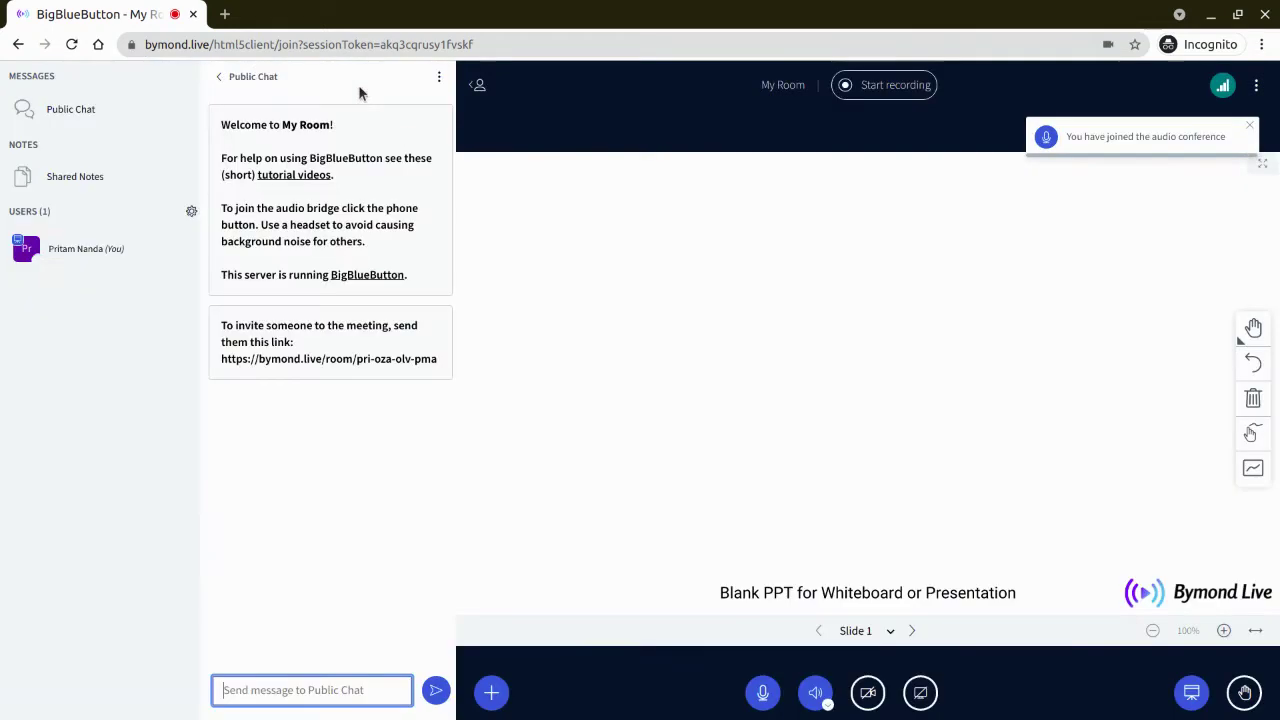
{"action": "left_click", "coordinate": [258, 77]}
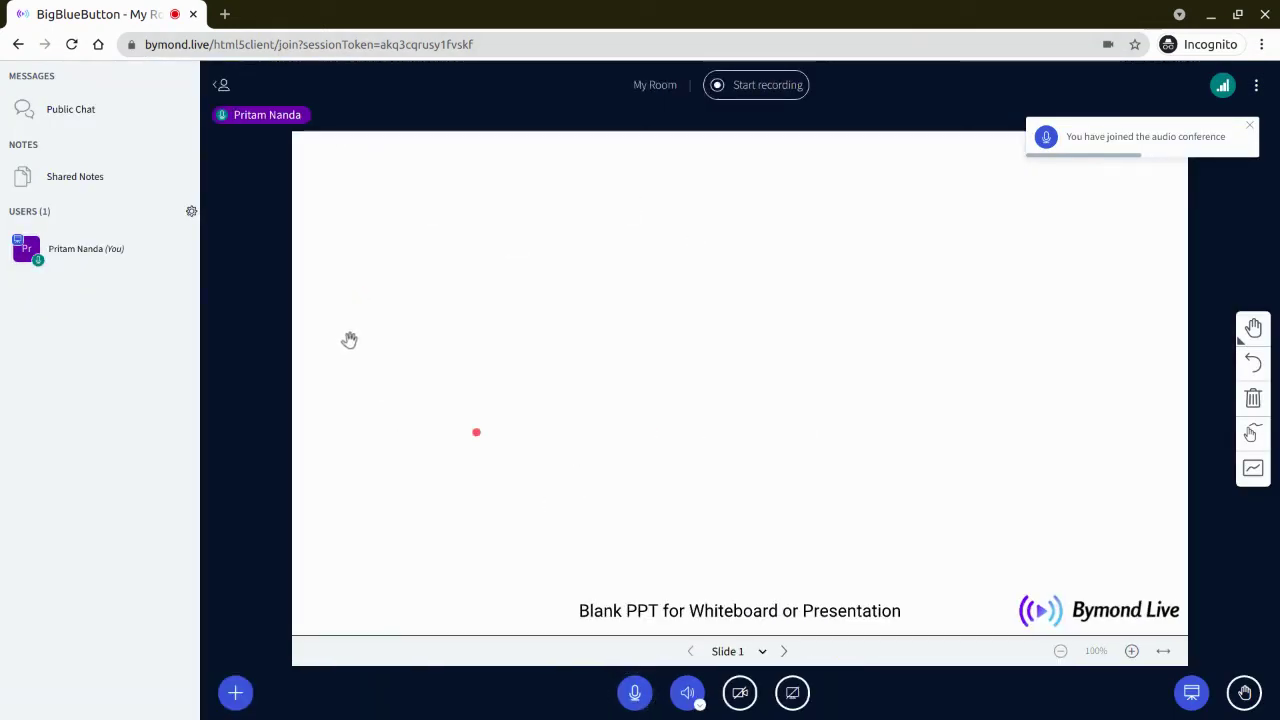
{"action": "left_click", "coordinate": [222, 85]}
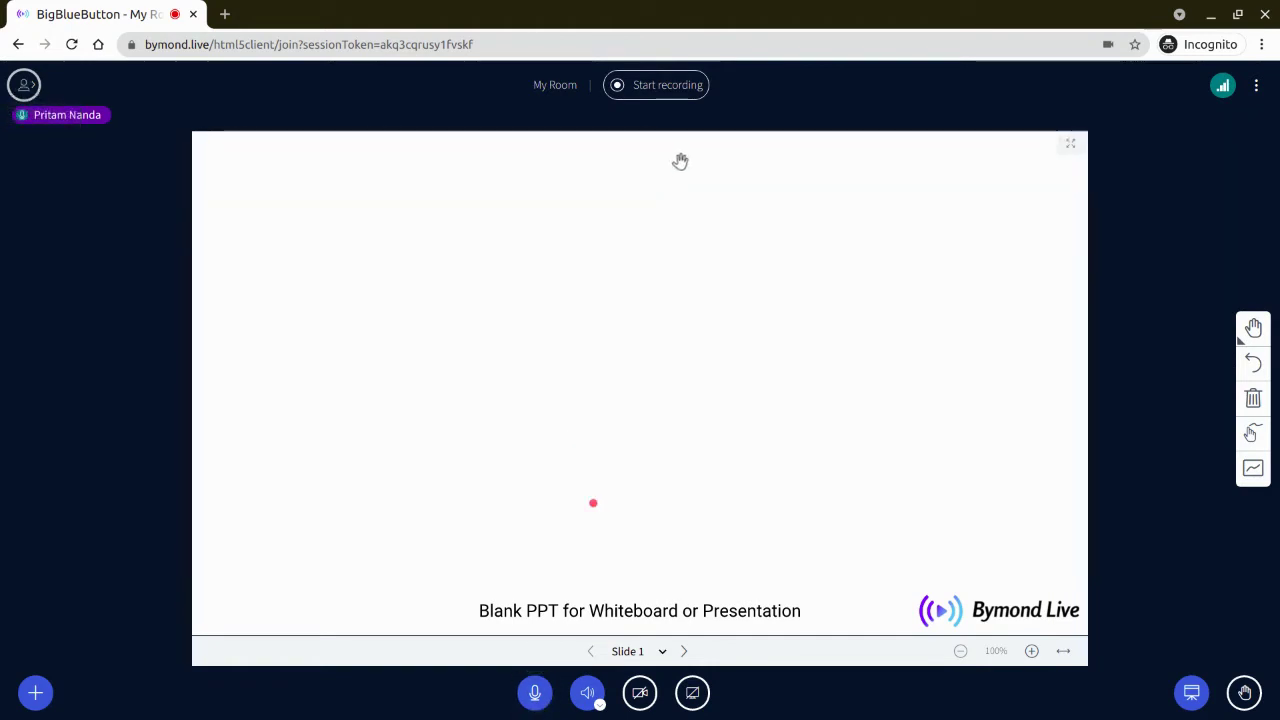
Step: Confirm starting the session recording and select the whiteboard Pencil tool
{"action": "left_click", "coordinate": [667, 88]}
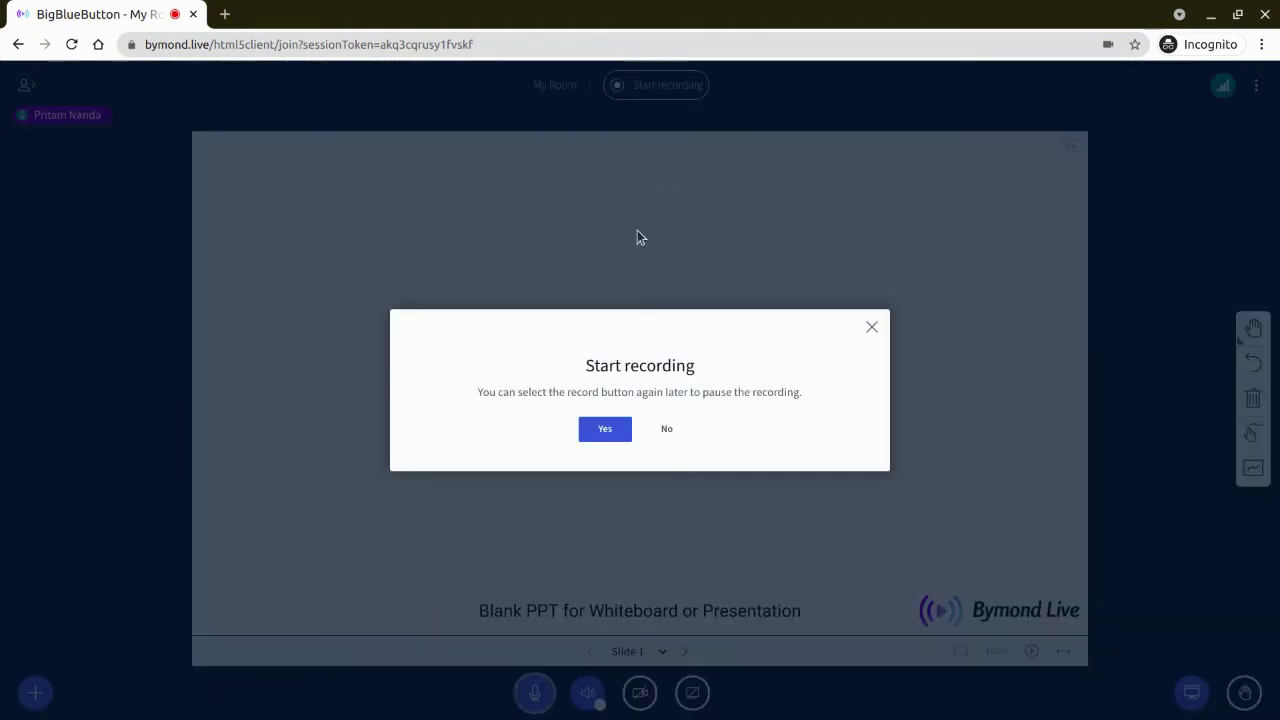
{"action": "left_click", "coordinate": [594, 429]}
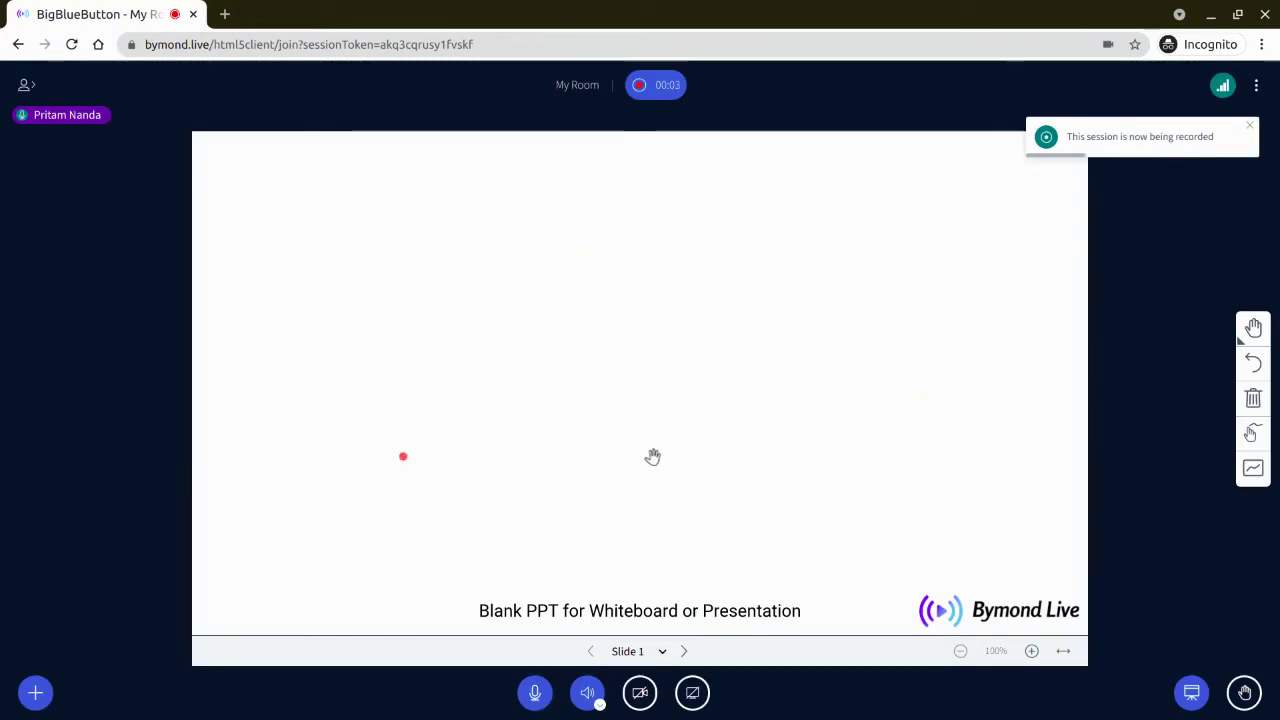
{"action": "left_click", "coordinate": [1253, 329]}
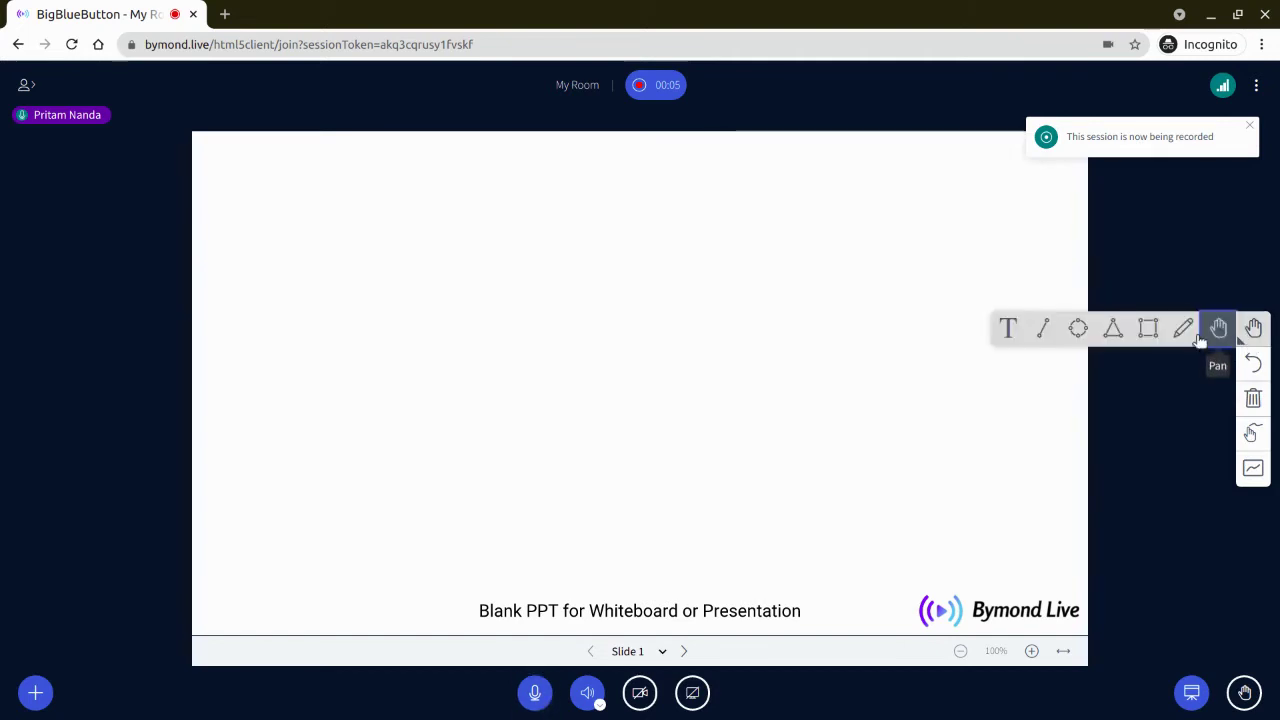
{"action": "left_click", "coordinate": [1183, 329]}
Step: Draw eight red freehand strokes, including zigzags, crossing lines and a V, across Slide 1
{"action": "mouse_move", "coordinate": [204, 265]}
{"action": "left_mouse_down"}
{"action": "mouse_move", "coordinate": [434, 200]}
{"action": "mouse_move", "coordinate": [758, 300]}
{"action": "mouse_move", "coordinate": [990, 483]}
{"action": "left_mouse_up"}
{"action": "left_click_drag", "start_coordinate": [291, 391], "coordinate": [338, 501]}
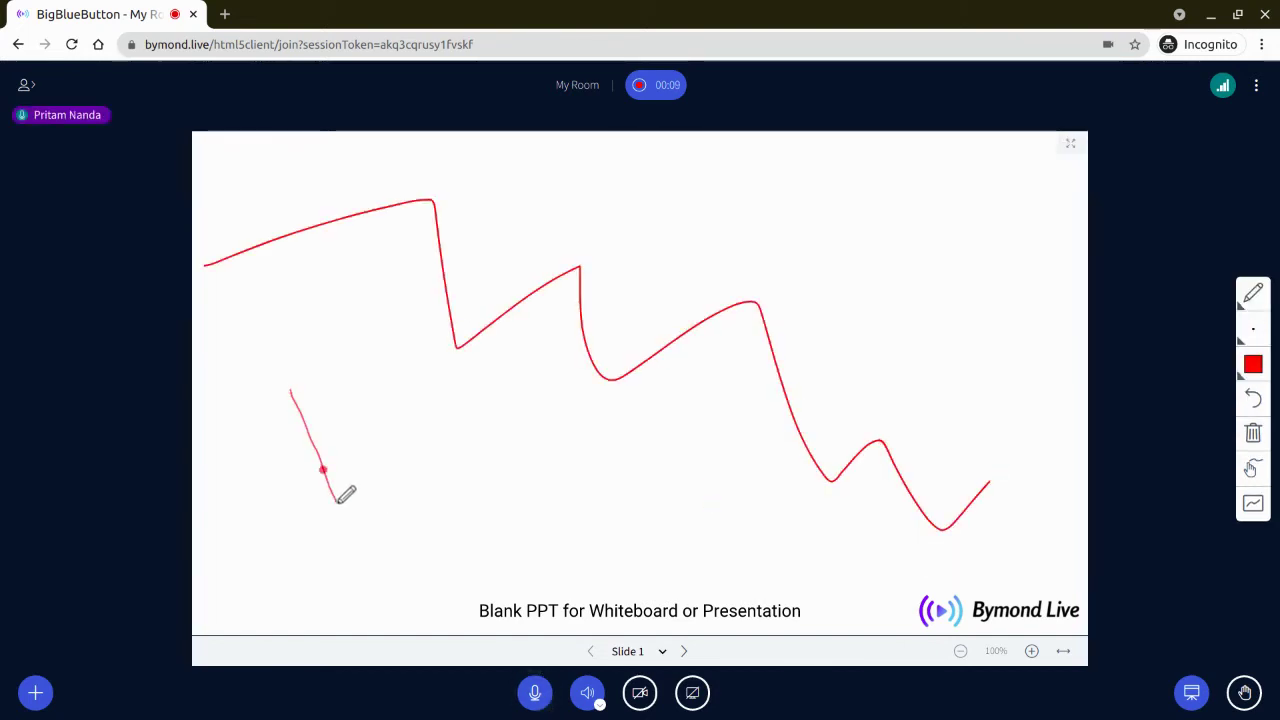
{"action": "left_click_drag", "start_coordinate": [366, 381], "coordinate": [422, 533]}
{"action": "left_click_drag", "start_coordinate": [272, 481], "coordinate": [468, 477]}
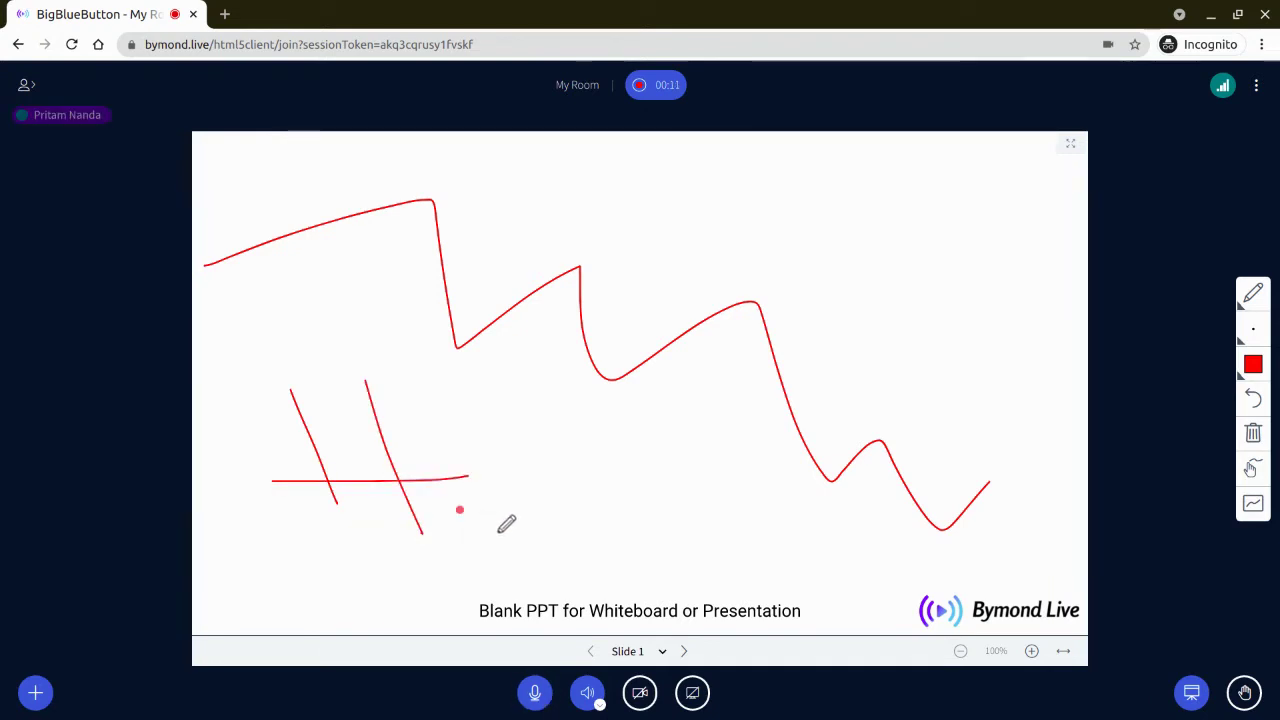
{"action": "left_click_drag", "start_coordinate": [492, 532], "coordinate": [782, 450]}
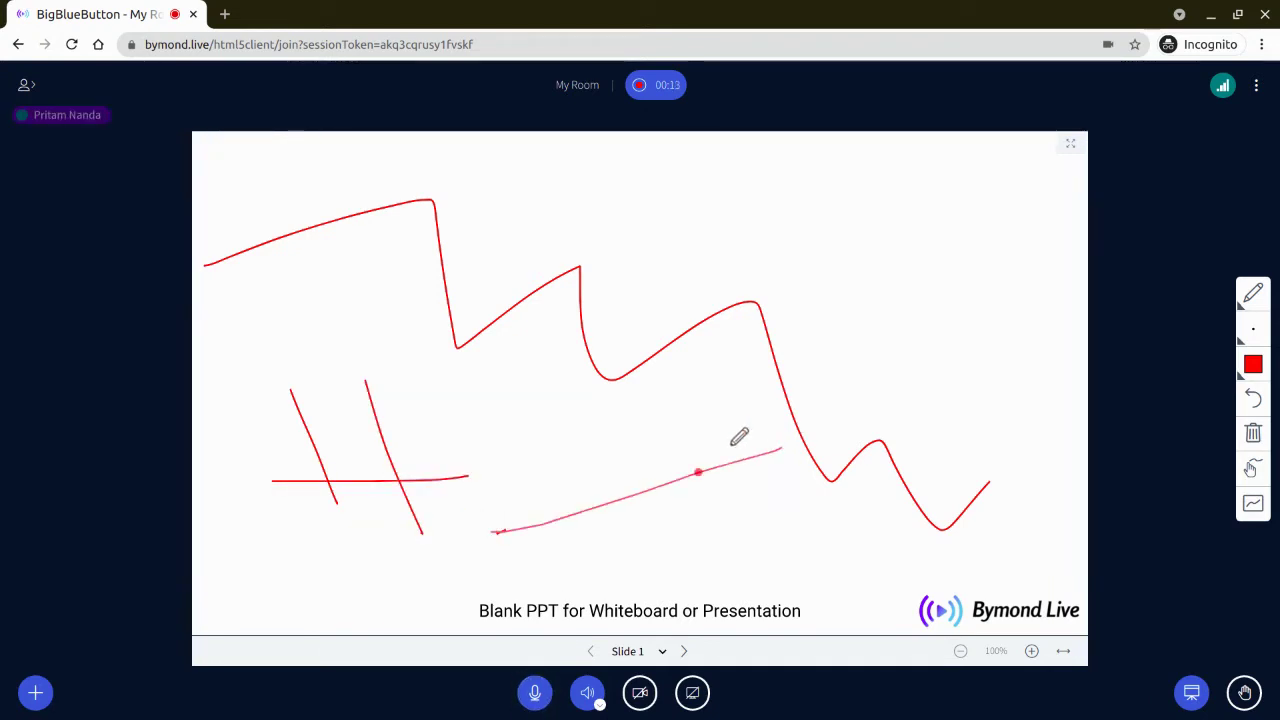
{"action": "left_click_drag", "start_coordinate": [585, 393], "coordinate": [773, 618]}
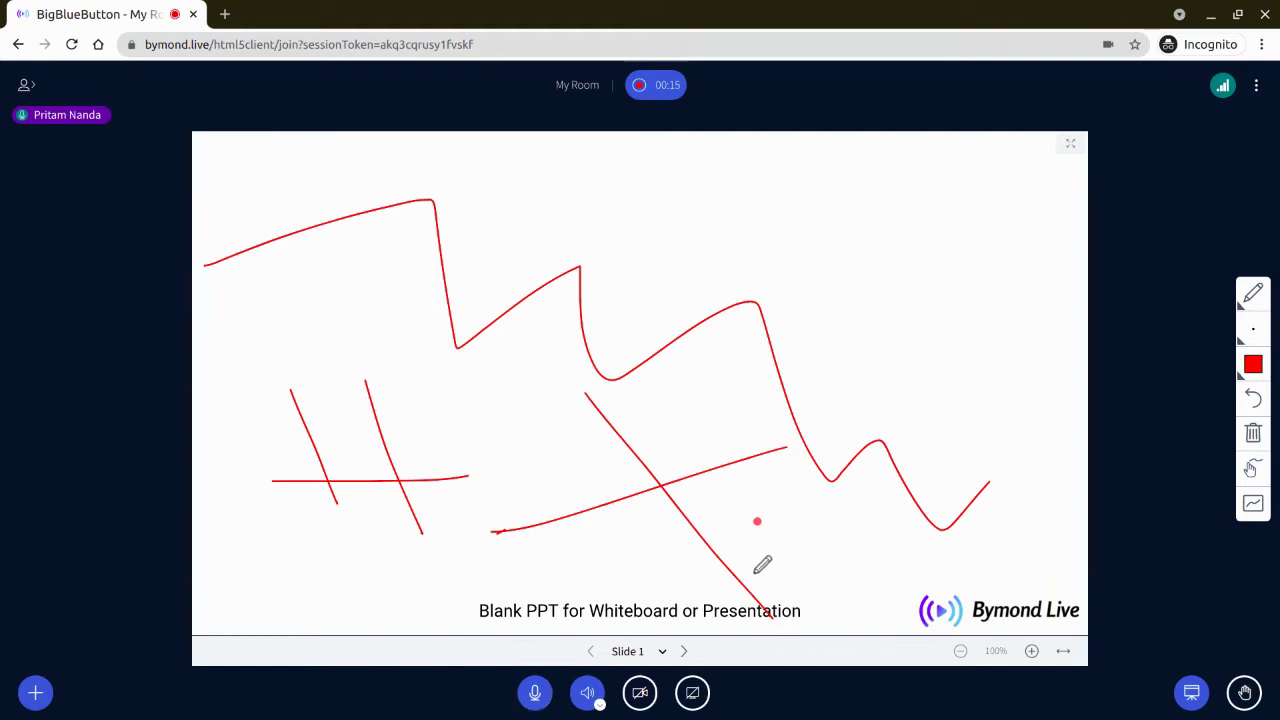
{"action": "left_click_drag", "start_coordinate": [755, 513], "coordinate": [1048, 367]}
{"action": "left_click_drag", "start_coordinate": [748, 381], "coordinate": [1022, 304]}
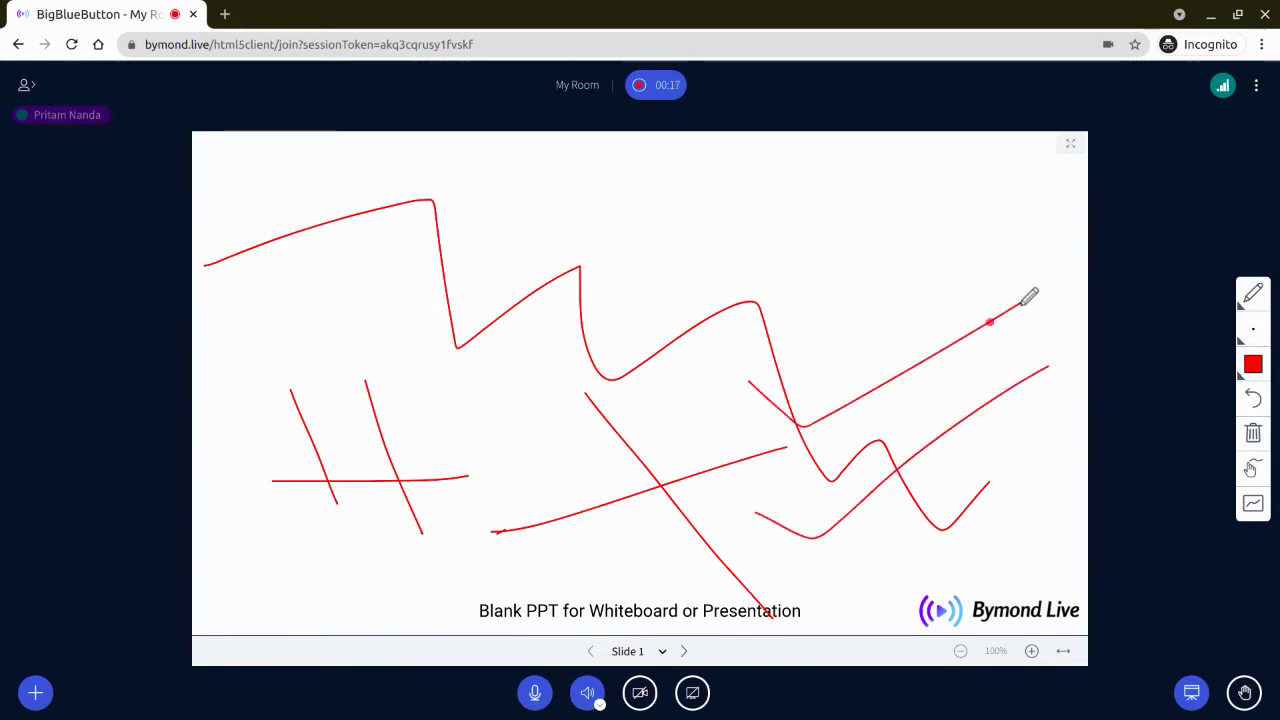
Step: Advance to Slide 2 and handwrite 'MP4 Download' on it in red pencil
{"action": "left_click", "coordinate": [685, 653]}
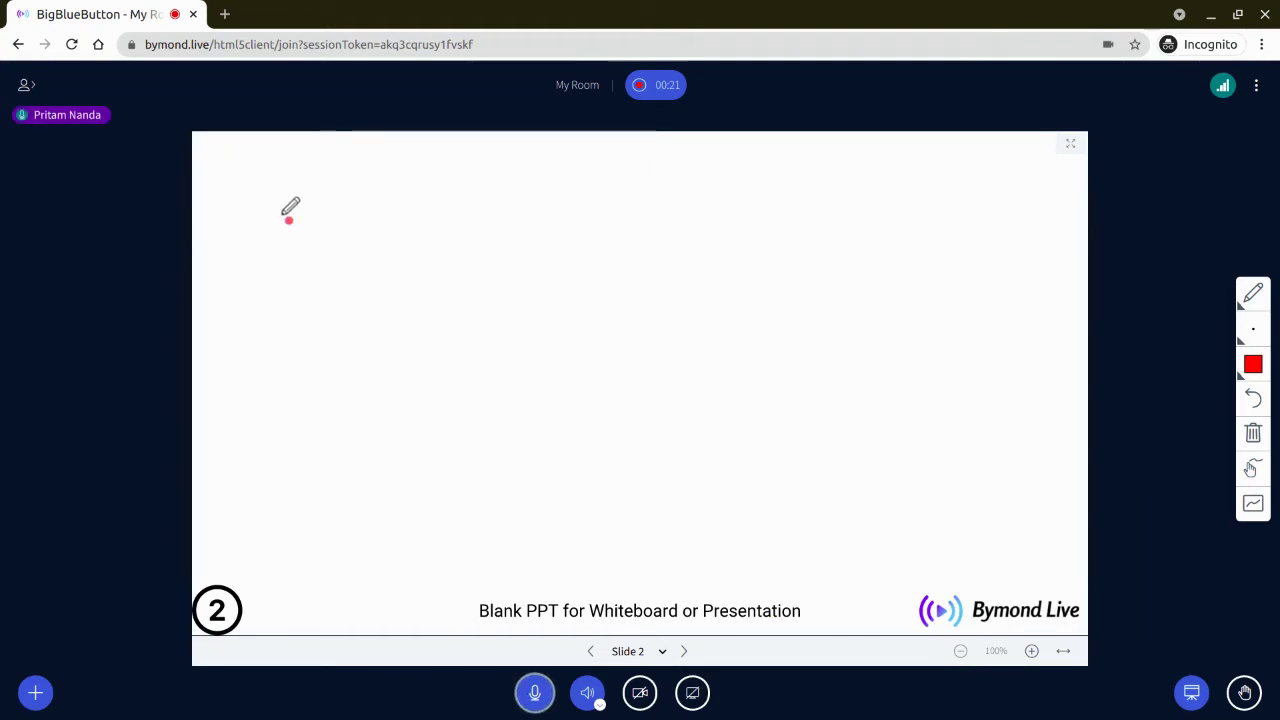
{"action": "left_click_drag", "start_coordinate": [282, 214], "coordinate": [318, 397]}
{"action": "mouse_move", "coordinate": [283, 196]}
{"action": "left_mouse_down"}
{"action": "mouse_move", "coordinate": [383, 303]}
{"action": "mouse_move", "coordinate": [426, 201]}
{"action": "mouse_move", "coordinate": [514, 366]}
{"action": "left_mouse_up"}
{"action": "mouse_move", "coordinate": [530, 254]}
{"action": "left_mouse_down"}
{"action": "mouse_move", "coordinate": [570, 386]}
{"action": "mouse_move", "coordinate": [616, 218]}
{"action": "mouse_move", "coordinate": [536, 318]}
{"action": "left_mouse_up"}
{"action": "left_click_drag", "start_coordinate": [703, 311], "coordinate": [814, 291]}
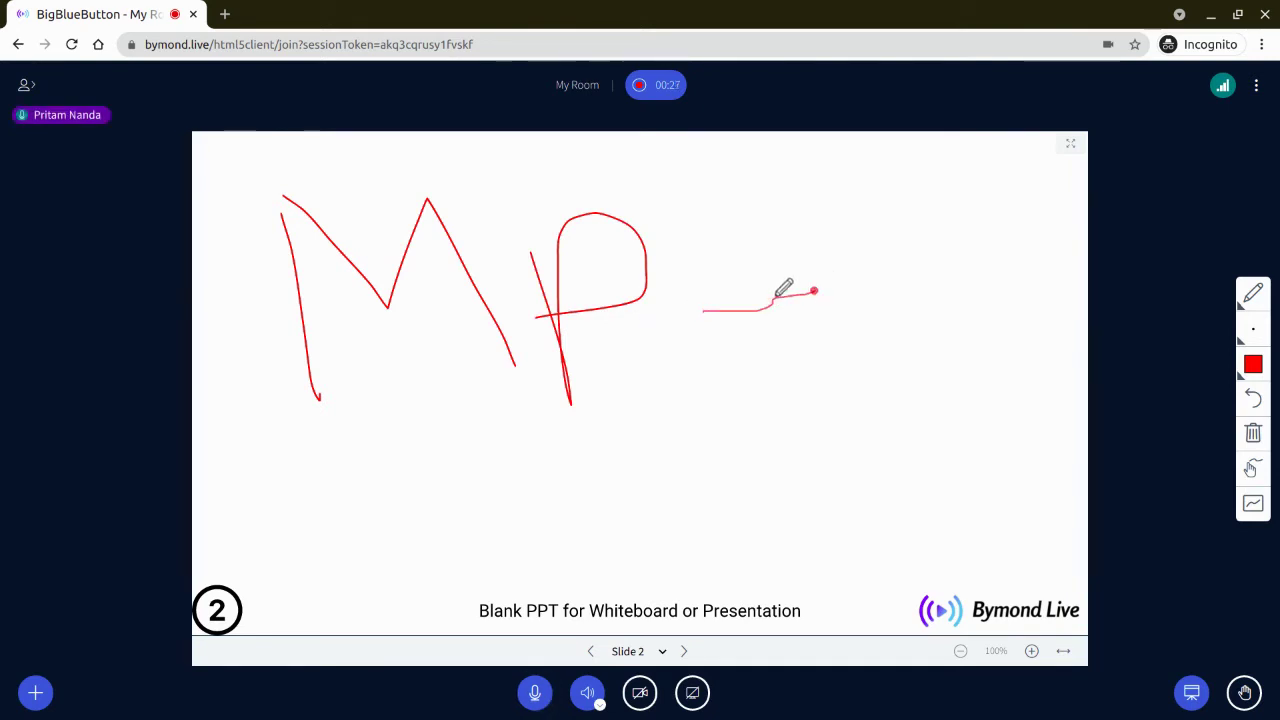
{"action": "mouse_move", "coordinate": [712, 297]}
{"action": "left_mouse_down"}
{"action": "mouse_move", "coordinate": [760, 202]}
{"action": "mouse_move", "coordinate": [843, 459]}
{"action": "left_mouse_up"}
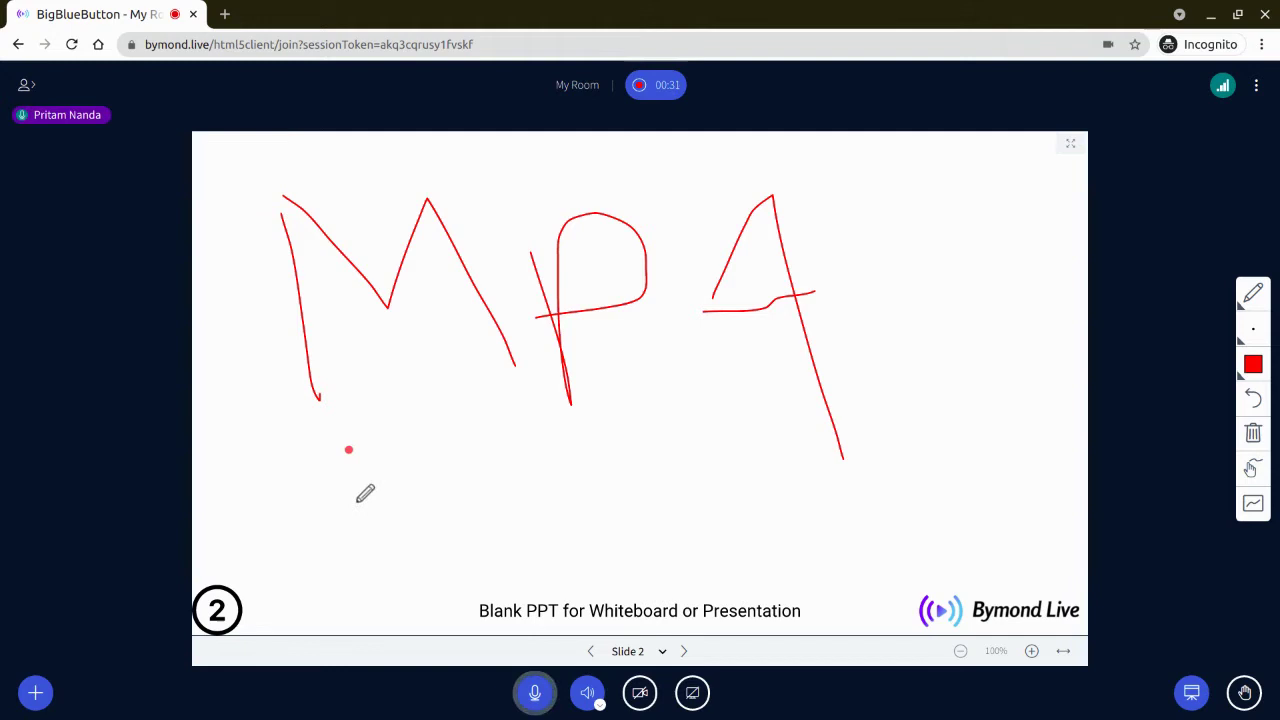
{"action": "mouse_move", "coordinate": [349, 452]}
{"action": "left_mouse_down"}
{"action": "mouse_move", "coordinate": [457, 529]}
{"action": "mouse_move", "coordinate": [357, 569]}
{"action": "left_mouse_up"}
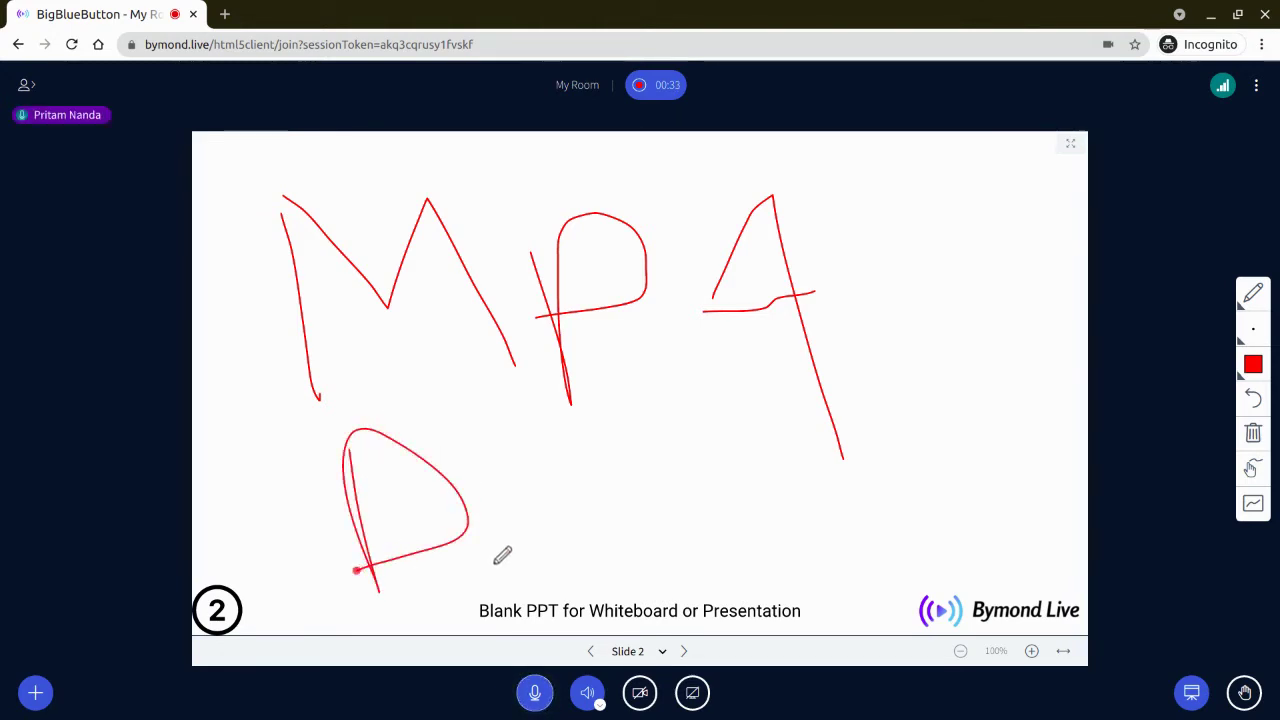
{"action": "mouse_move", "coordinate": [486, 538]}
{"action": "left_mouse_down"}
{"action": "mouse_move", "coordinate": [492, 578]}
{"action": "mouse_move", "coordinate": [486, 530]}
{"action": "mouse_move", "coordinate": [571, 568]}
{"action": "mouse_move", "coordinate": [624, 552]}
{"action": "mouse_move", "coordinate": [600, 511]}
{"action": "mouse_move", "coordinate": [677, 498]}
{"action": "mouse_move", "coordinate": [729, 551]}
{"action": "mouse_move", "coordinate": [740, 391]}
{"action": "mouse_move", "coordinate": [863, 517]}
{"action": "mouse_move", "coordinate": [841, 534]}
{"action": "mouse_move", "coordinate": [894, 486]}
{"action": "mouse_move", "coordinate": [920, 514]}
{"action": "mouse_move", "coordinate": [971, 391]}
{"action": "mouse_move", "coordinate": [977, 527]}
{"action": "mouse_move", "coordinate": [1046, 526]}
{"action": "left_mouse_up"}
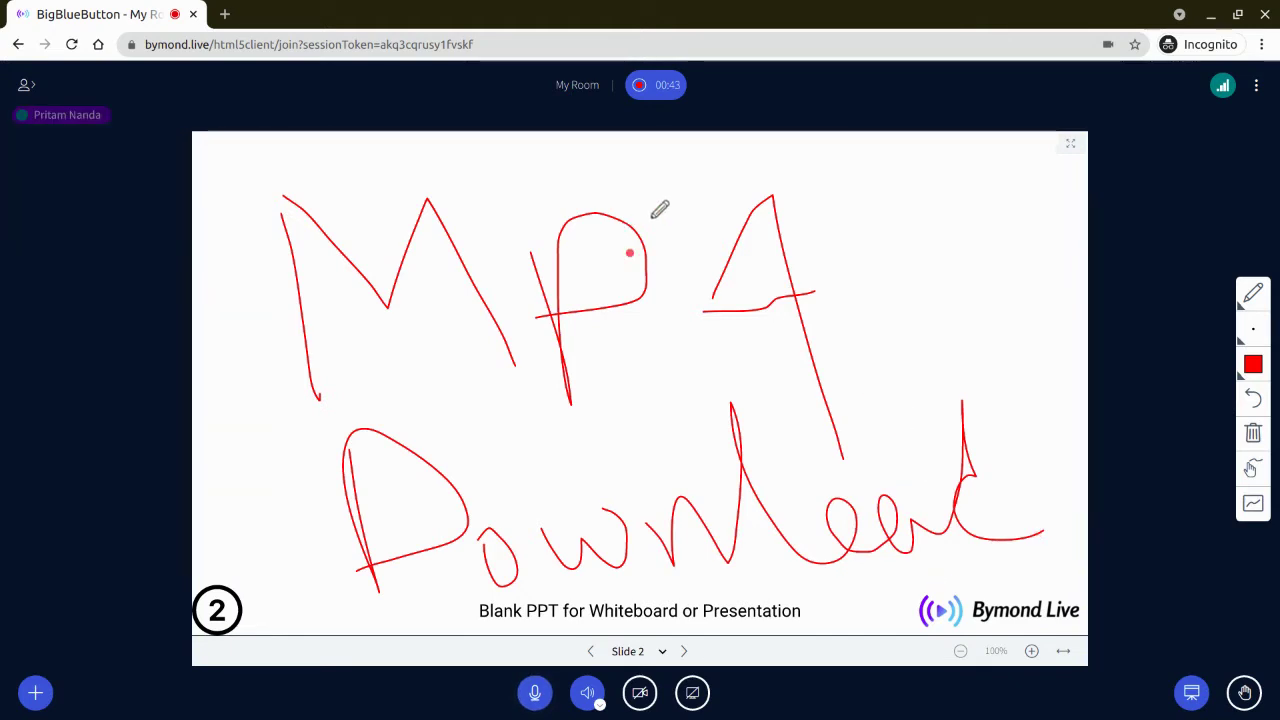
{"action": "left_click", "coordinate": [1256, 85]}
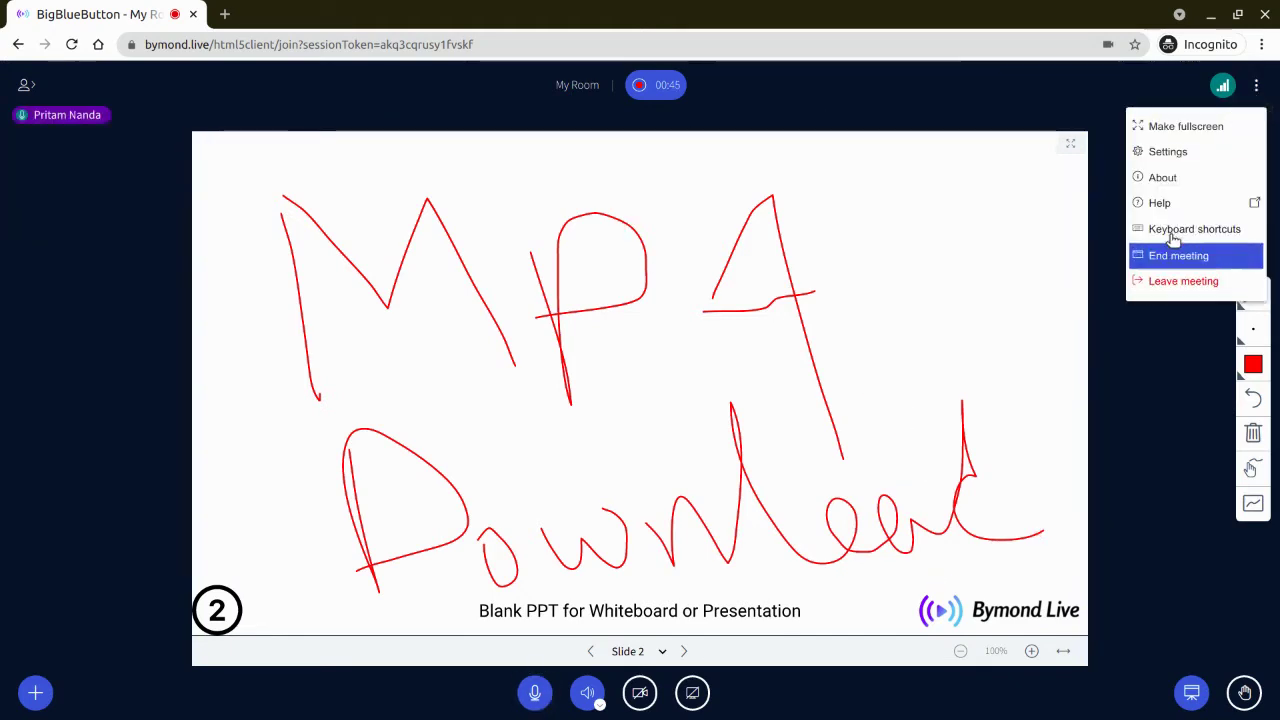
Step: End the My Room meeting, confirm and acknowledge it, then scroll to the recordings
{"action": "left_click", "coordinate": [1178, 258]}
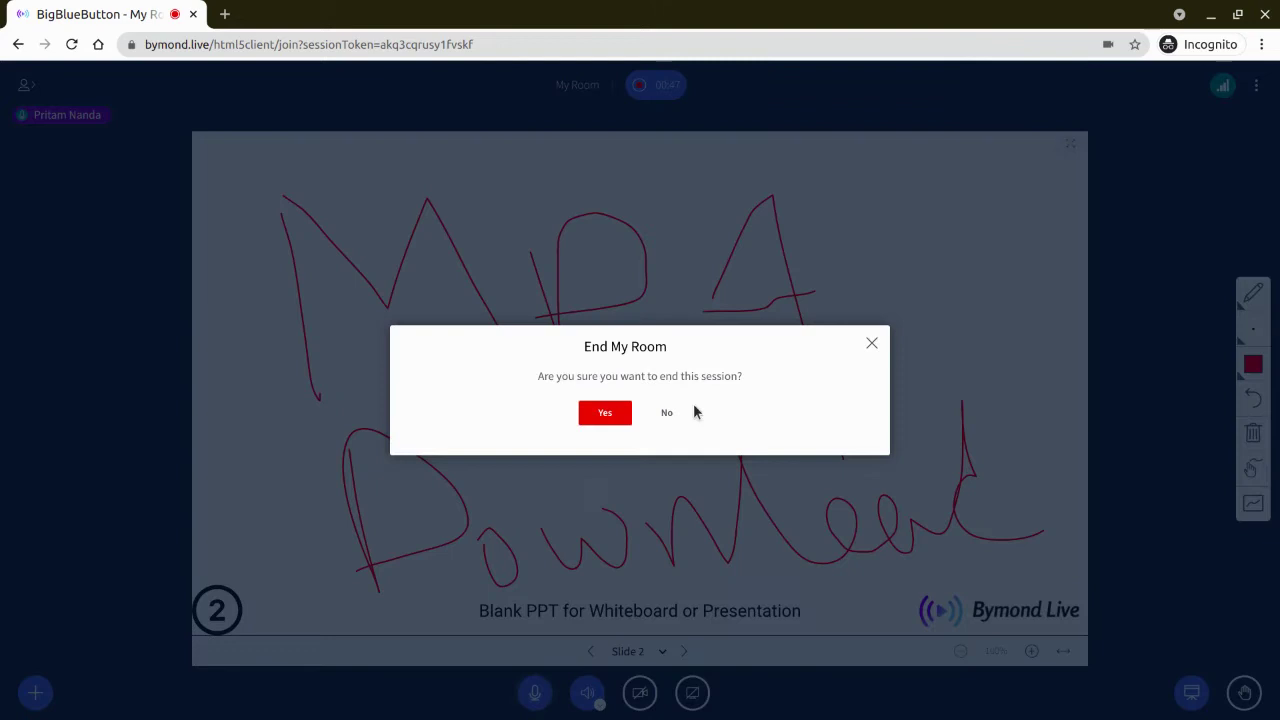
{"action": "left_click", "coordinate": [604, 413]}
{"action": "left_click", "coordinate": [638, 448]}
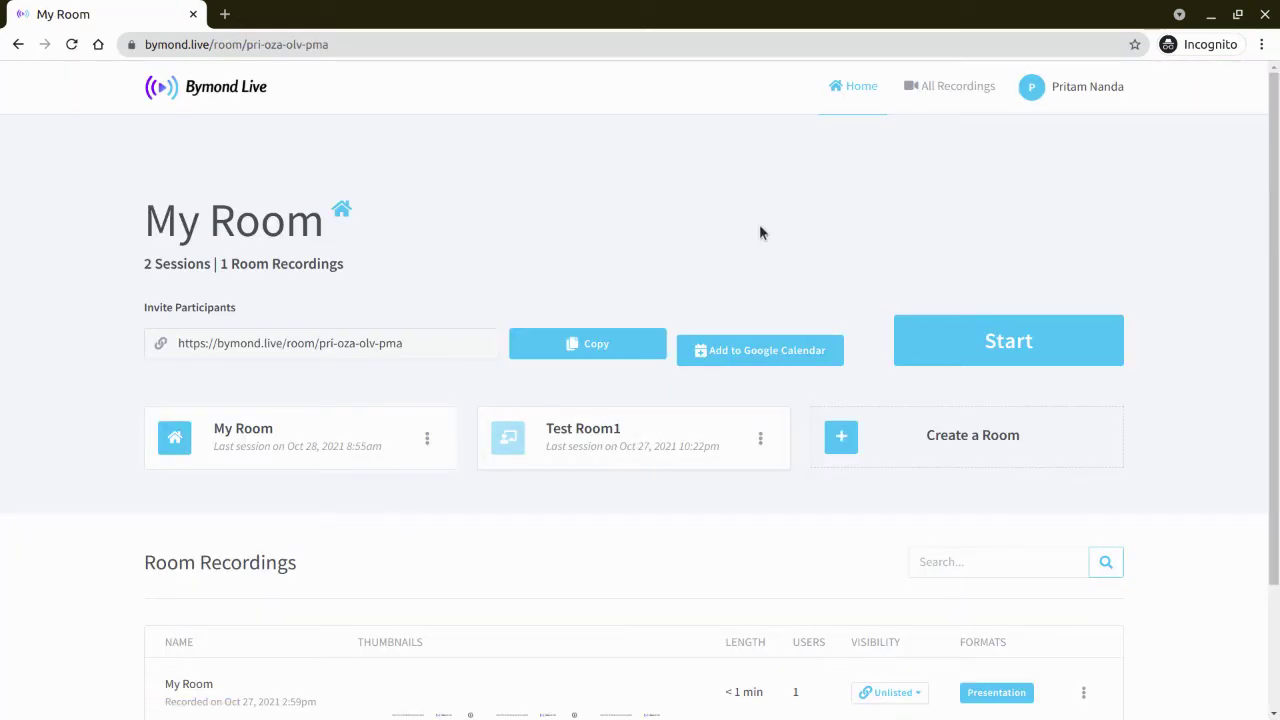
{"action": "scroll", "coordinate": [764, 270], "scroll_direction": "down", "scroll_amount": 2}
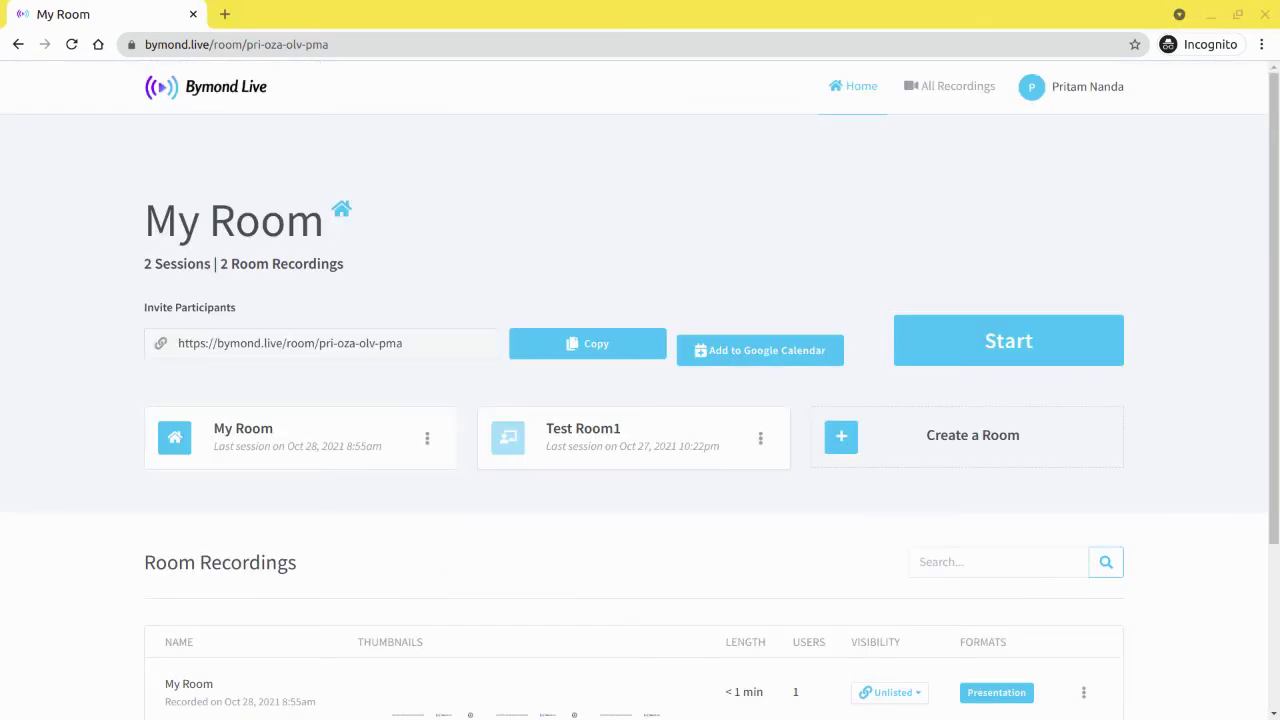
Step: Scroll down the Room Recordings list to the 10/28/2021 recording
{"action": "scroll", "coordinate": [642, 585], "scroll_direction": "down", "scroll_amount": 3}
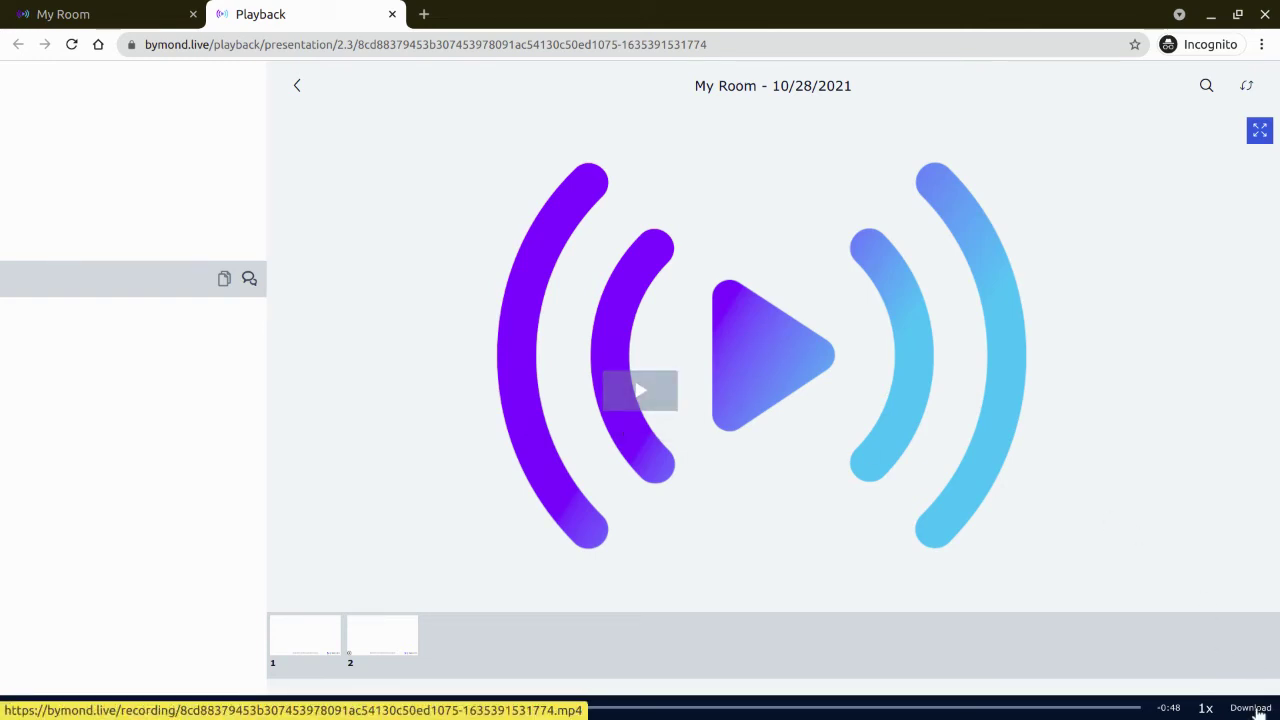
Step: Play and pause the recording, view its MP4 video's options, then return to Playback
{"action": "left_click", "coordinate": [612, 382]}
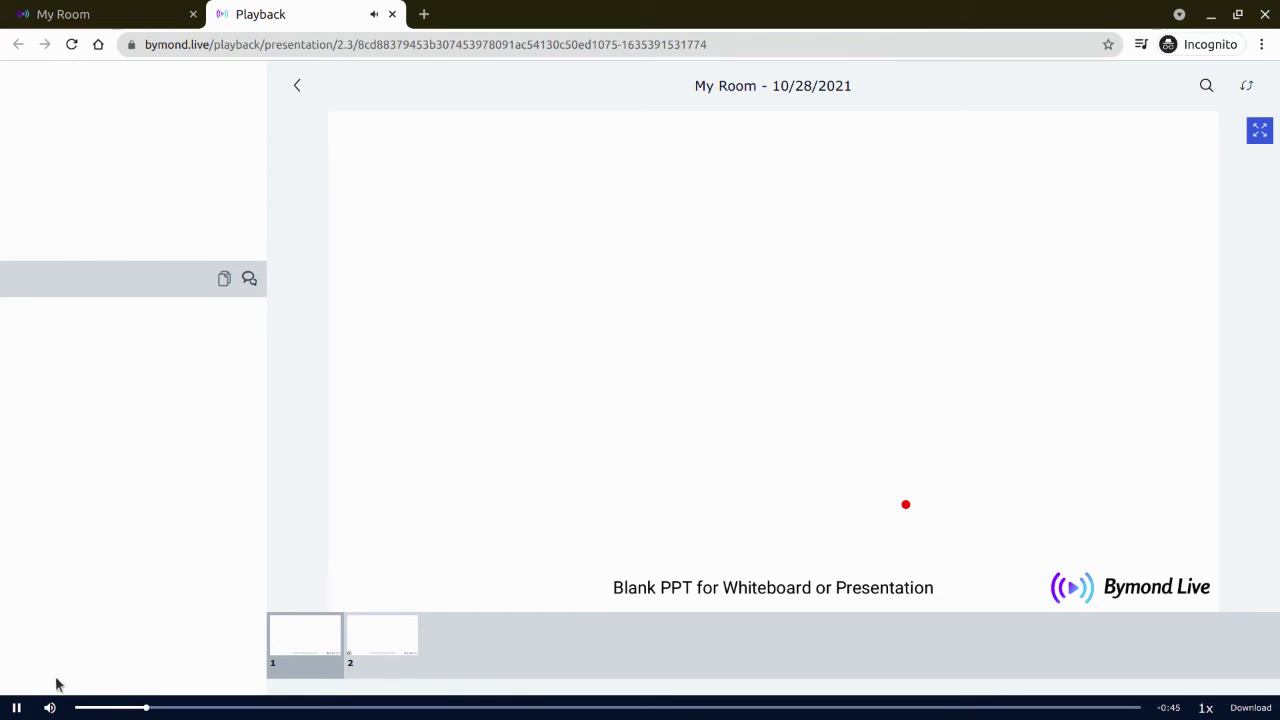
{"action": "left_click", "coordinate": [16, 707]}
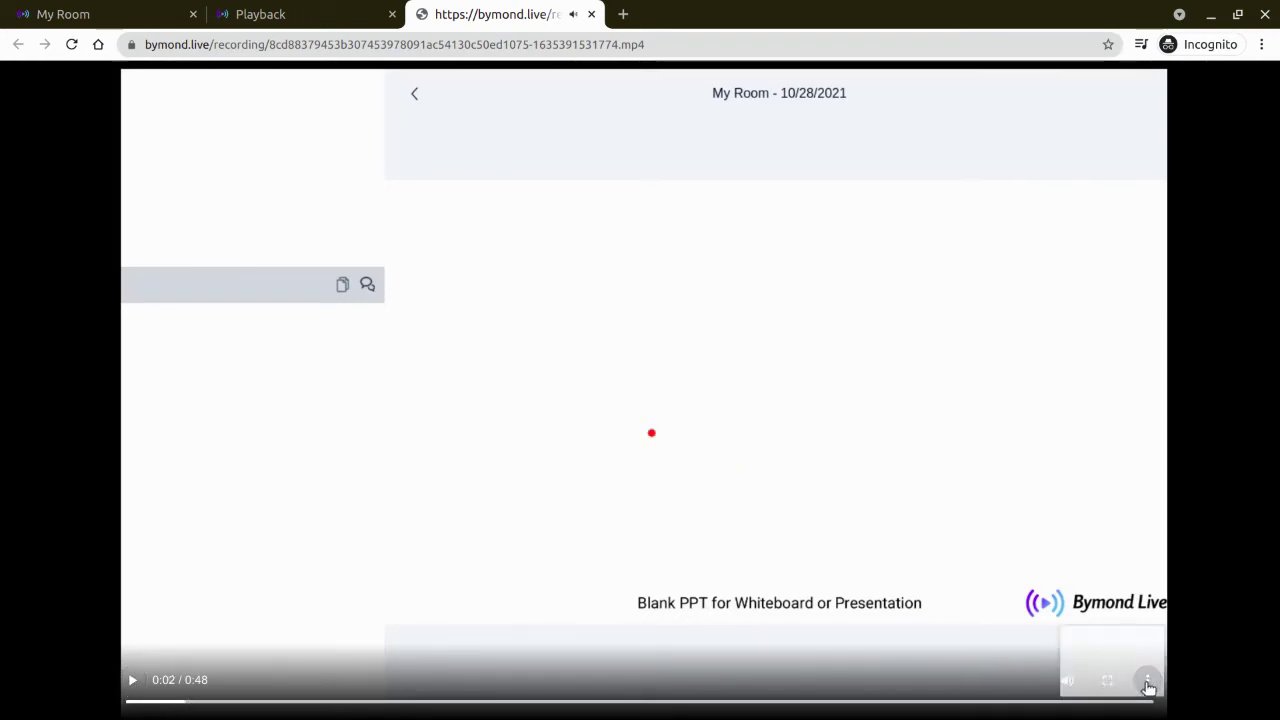
{"action": "left_click", "coordinate": [1147, 680]}
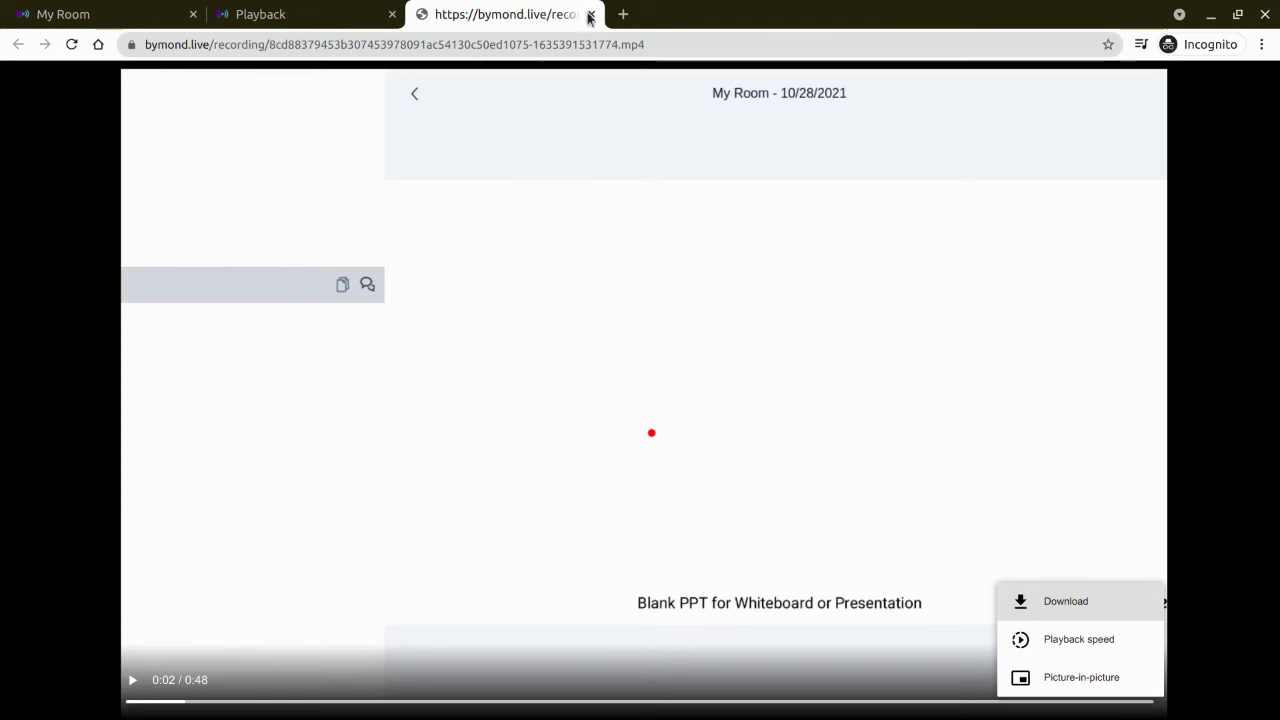
{"action": "left_click", "coordinate": [273, 12]}
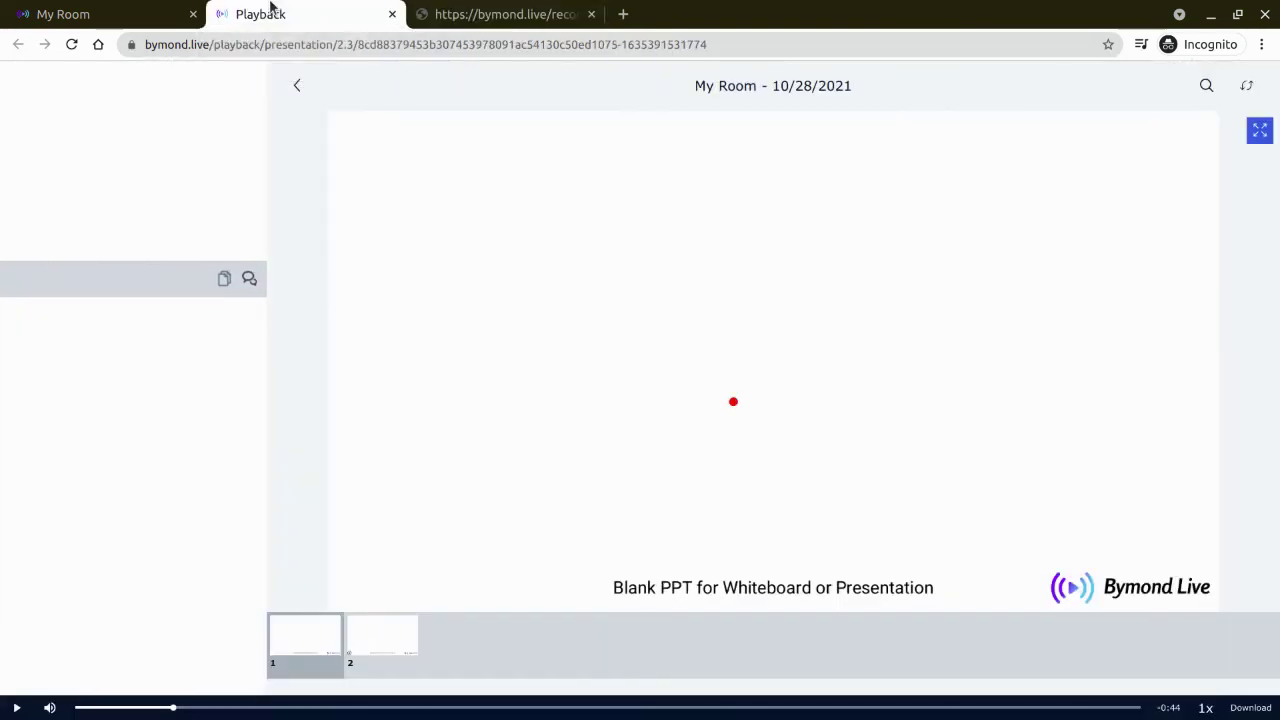
{"action": "left_click", "coordinate": [74, 12]}
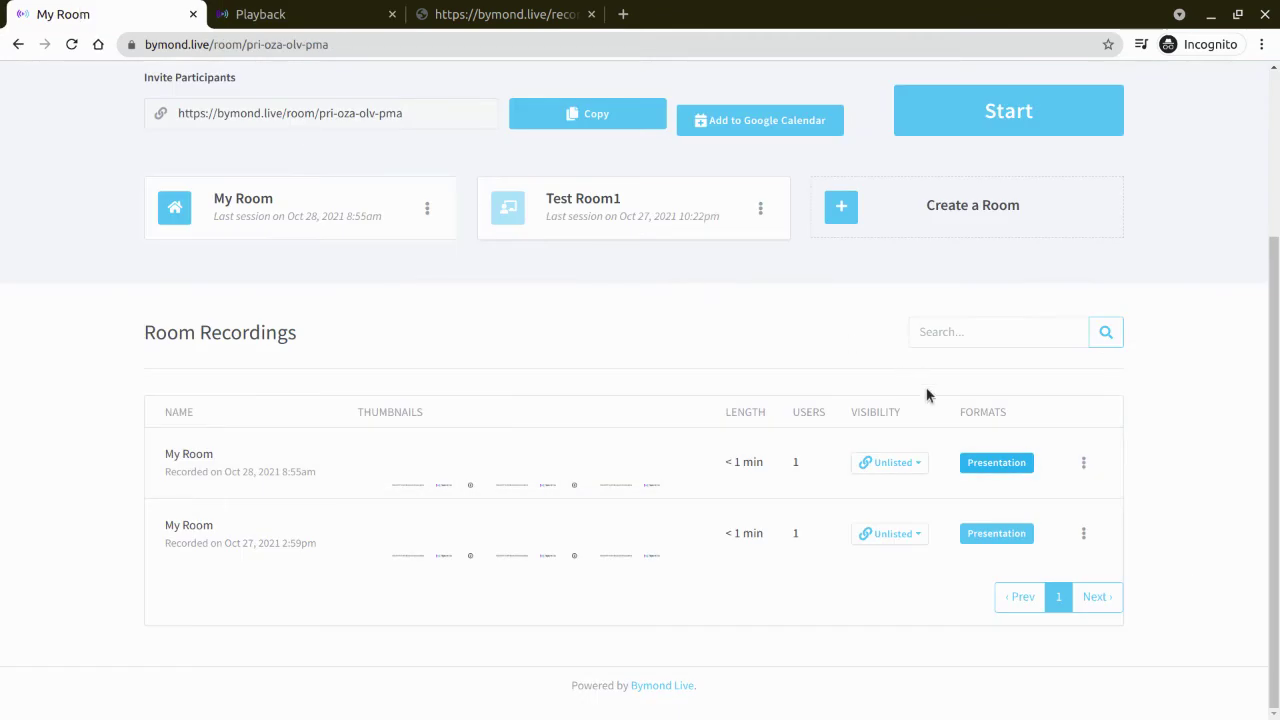
{"action": "left_click", "coordinate": [1083, 465]}
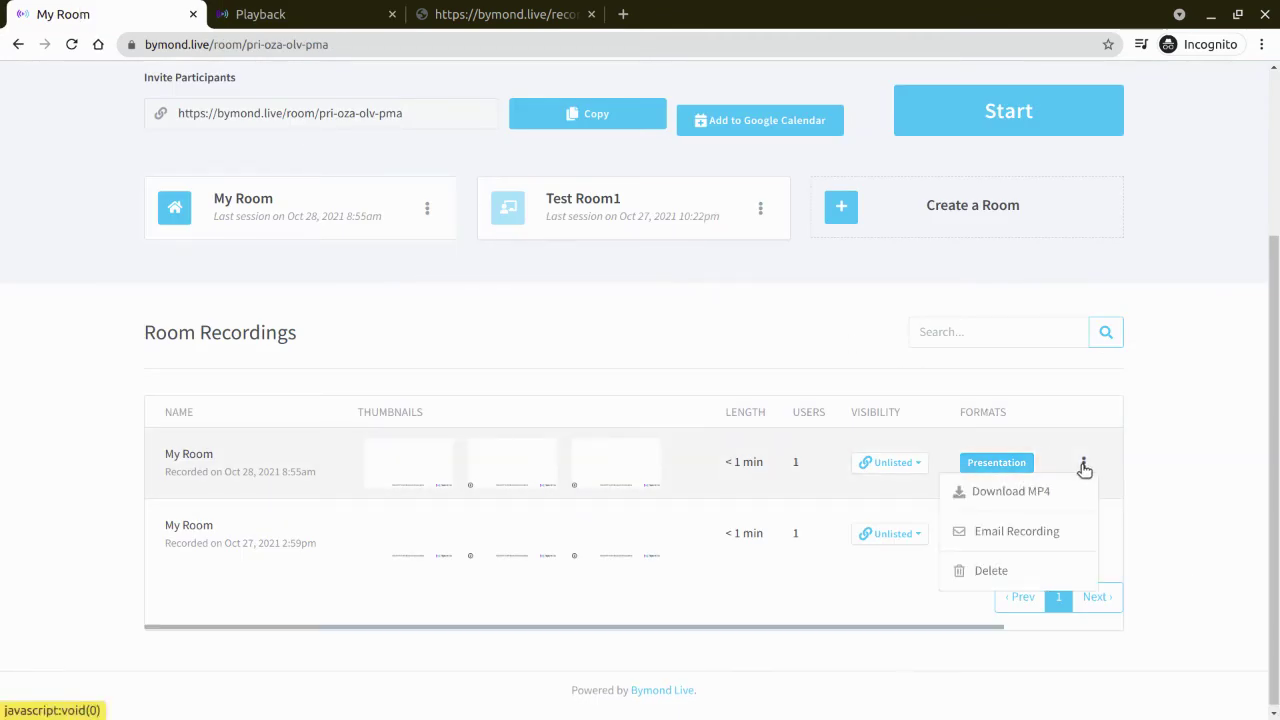
{"action": "left_click", "coordinate": [1012, 496]}
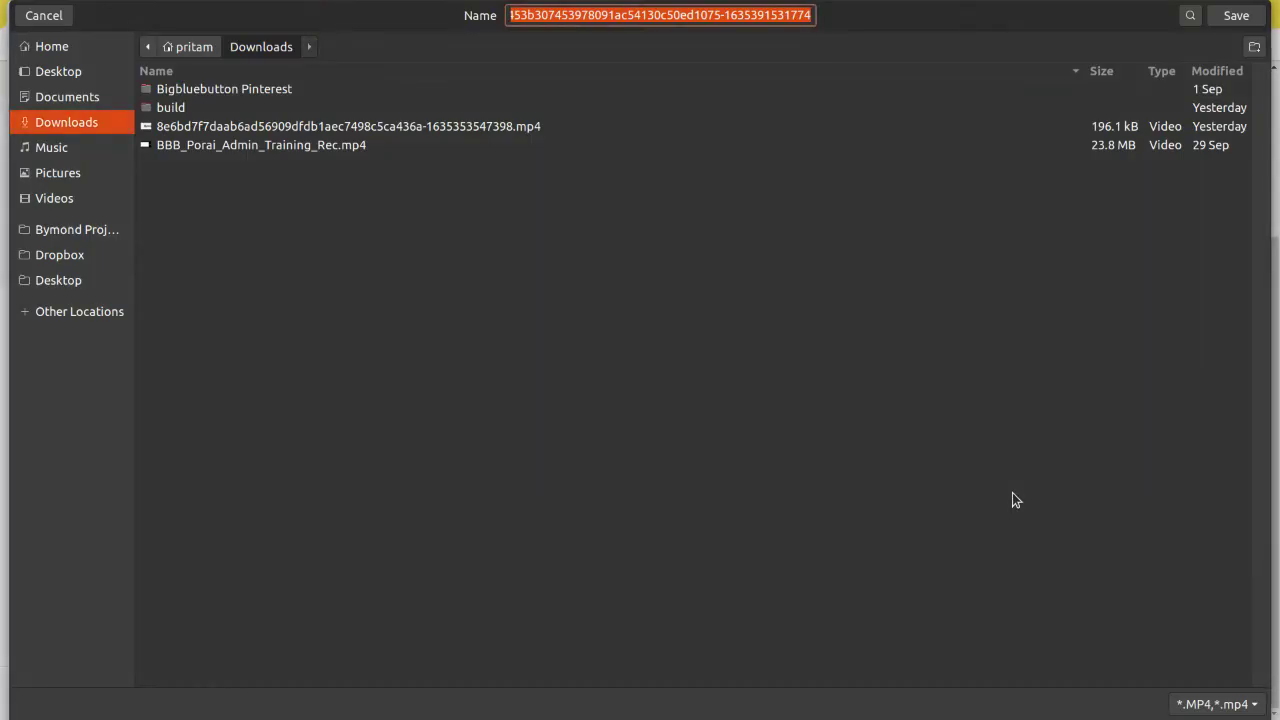
{"action": "left_click", "coordinate": [44, 16]}
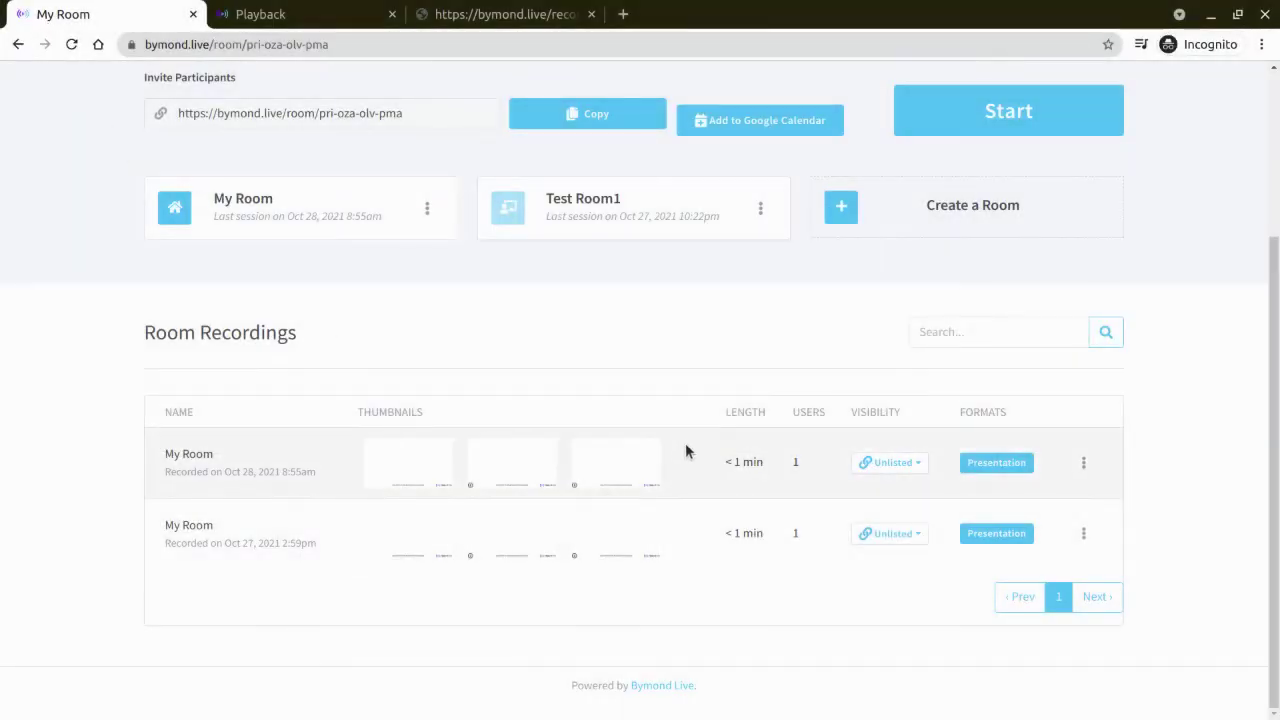
{"action": "scroll", "coordinate": [652, 382], "scroll_direction": "up", "scroll_amount": 5}
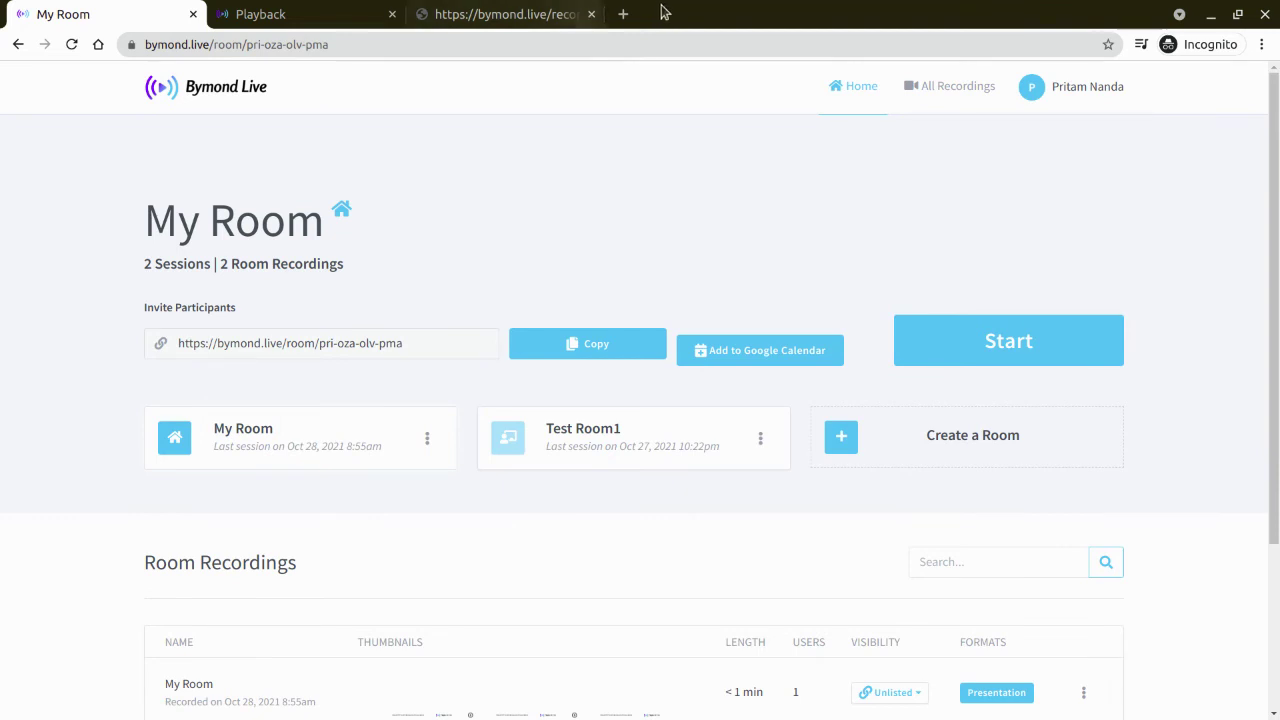
Step: Open bigbluebutton.host in a new tab and scroll down its homepage features
{"action": "left_click", "coordinate": [623, 15]}
{"action": "type", "text": "bigbluebutton.host"}
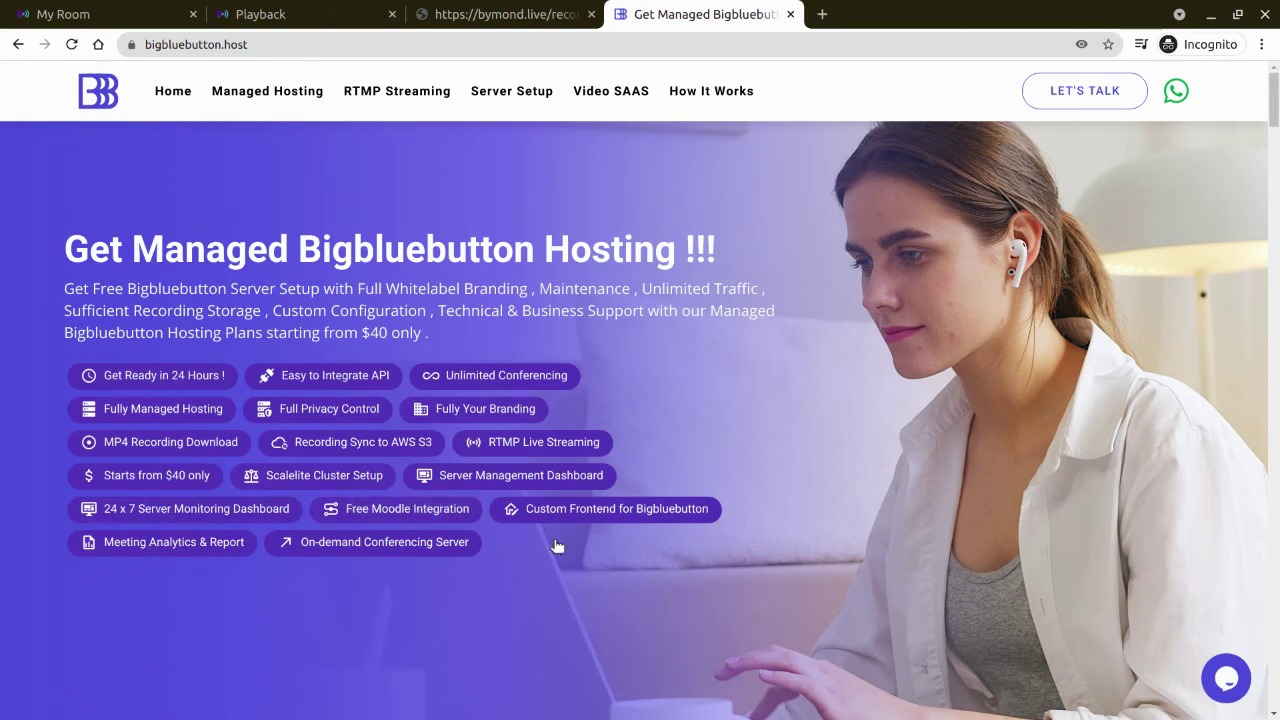
{"action": "scroll", "coordinate": [603, 510], "scroll_direction": "down", "scroll_amount": 1}
{"action": "scroll", "coordinate": [601, 508], "scroll_direction": "down", "scroll_amount": 12}
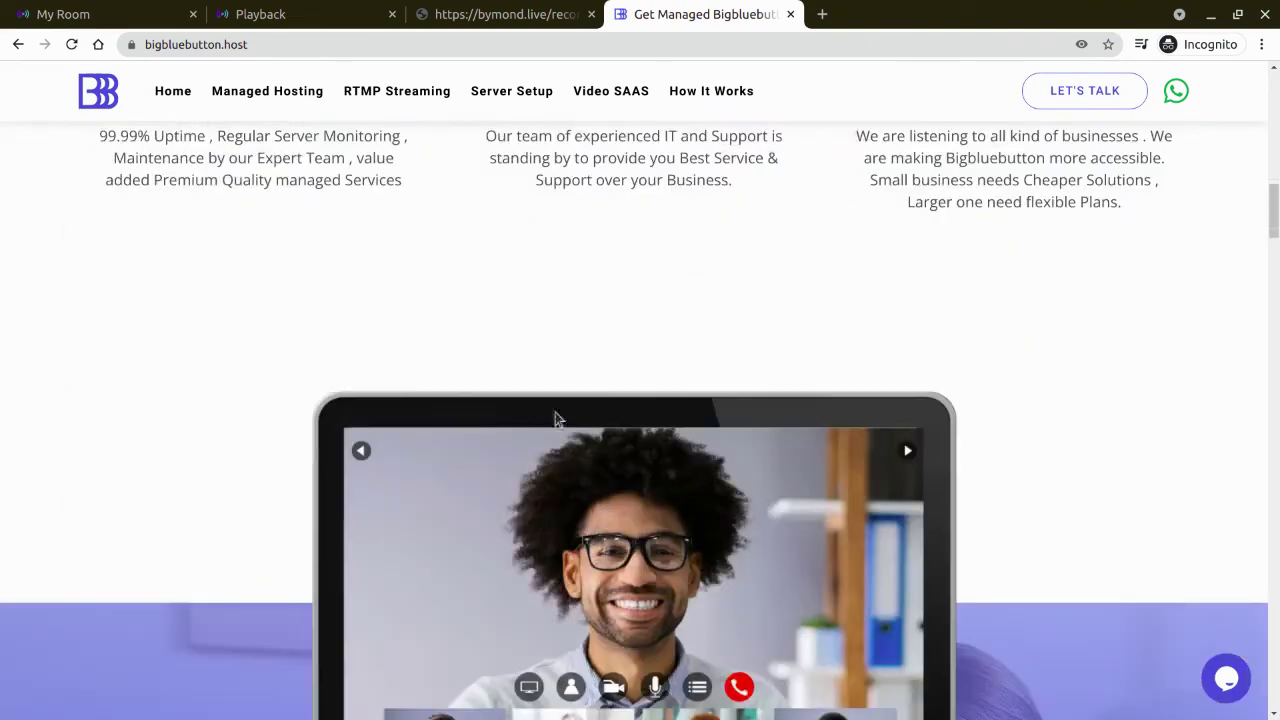
Step: Open the Managed Hosting page and scroll through the Economy, Business and Premium plans
{"action": "left_click", "coordinate": [281, 100]}
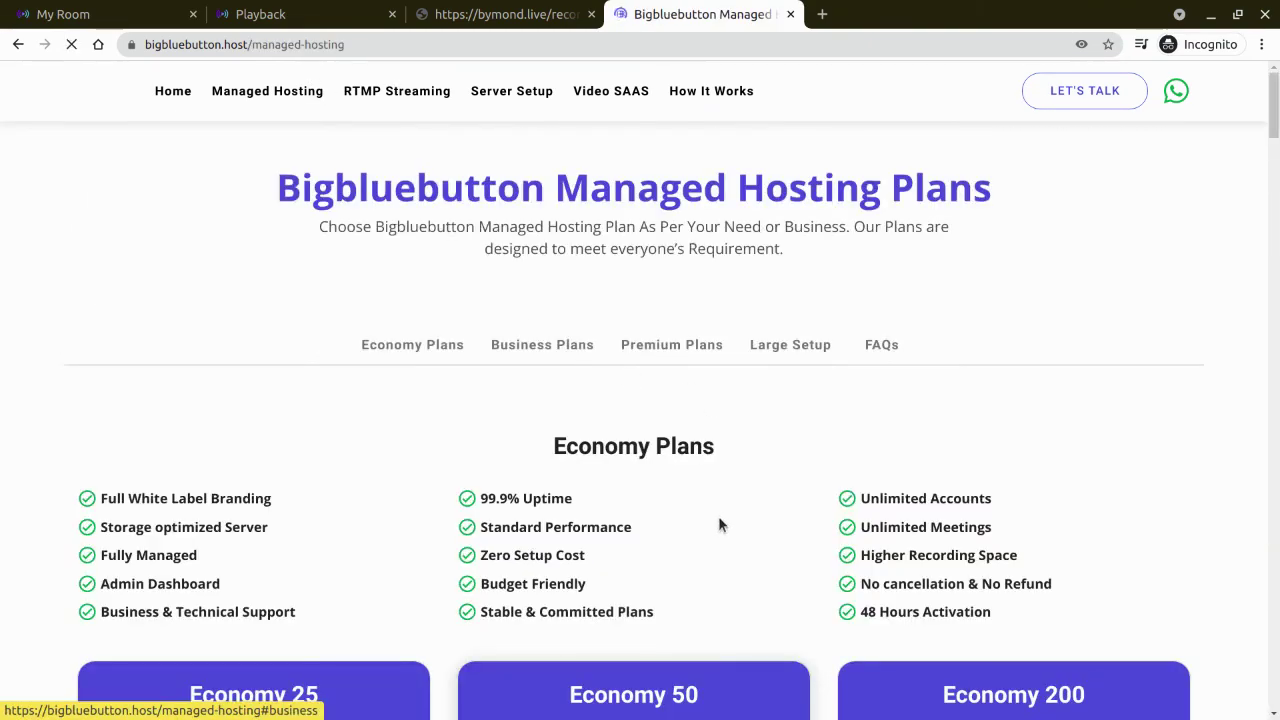
{"action": "scroll", "coordinate": [716, 514], "scroll_direction": "down", "scroll_amount": 7}
{"action": "scroll", "coordinate": [707, 511], "scroll_direction": "down", "scroll_amount": 10}
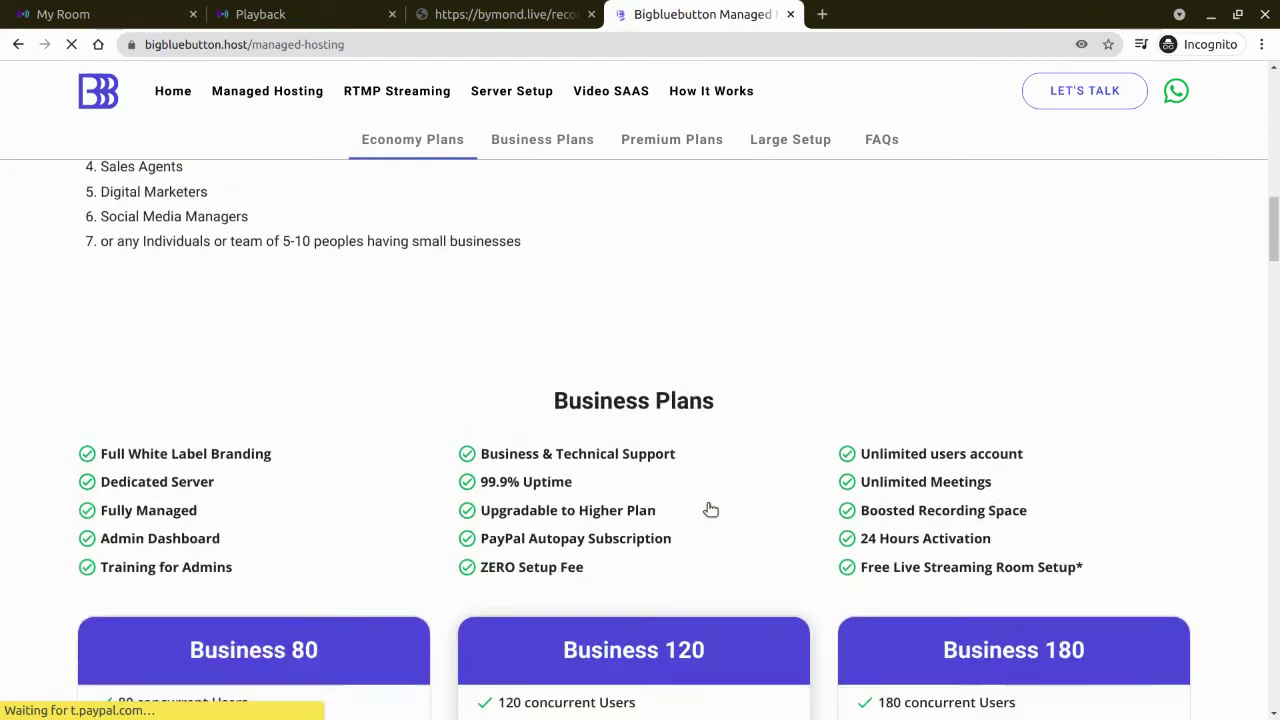
{"action": "scroll", "coordinate": [710, 510], "scroll_direction": "down", "scroll_amount": 8}
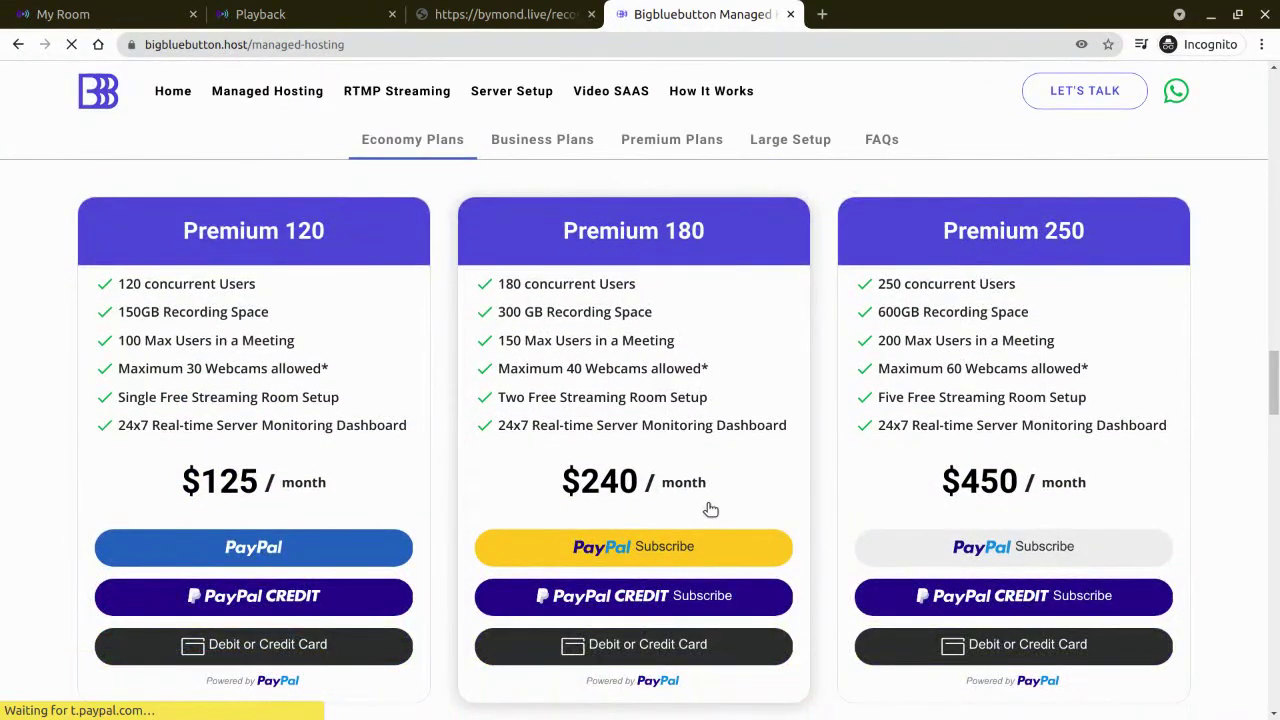
{"action": "scroll", "coordinate": [710, 510], "scroll_direction": "down", "scroll_amount": 3}
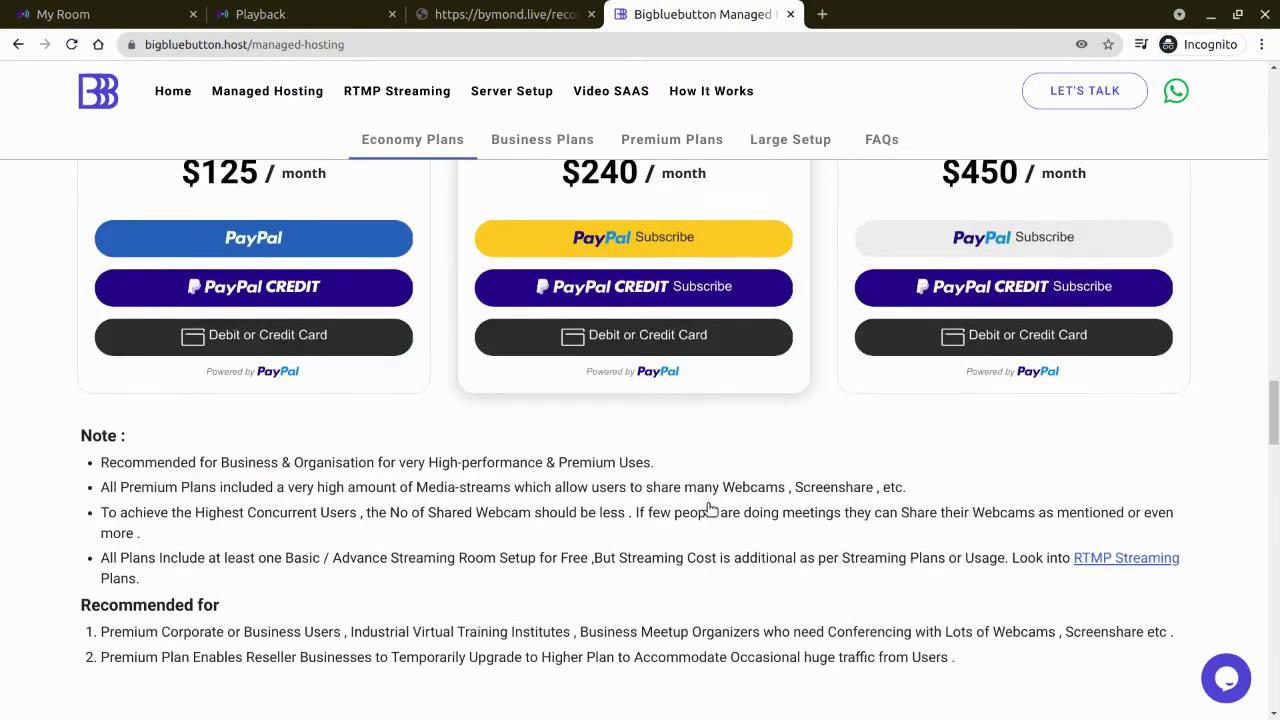
{"action": "scroll", "coordinate": [710, 510], "scroll_direction": "down", "scroll_amount": 3}
Step: Settle on the Premium 120, 180 and 250 plans ($125, $240, $450/month) and dismiss the chat popup
{"action": "scroll", "coordinate": [710, 510], "scroll_direction": "up", "scroll_amount": 5}
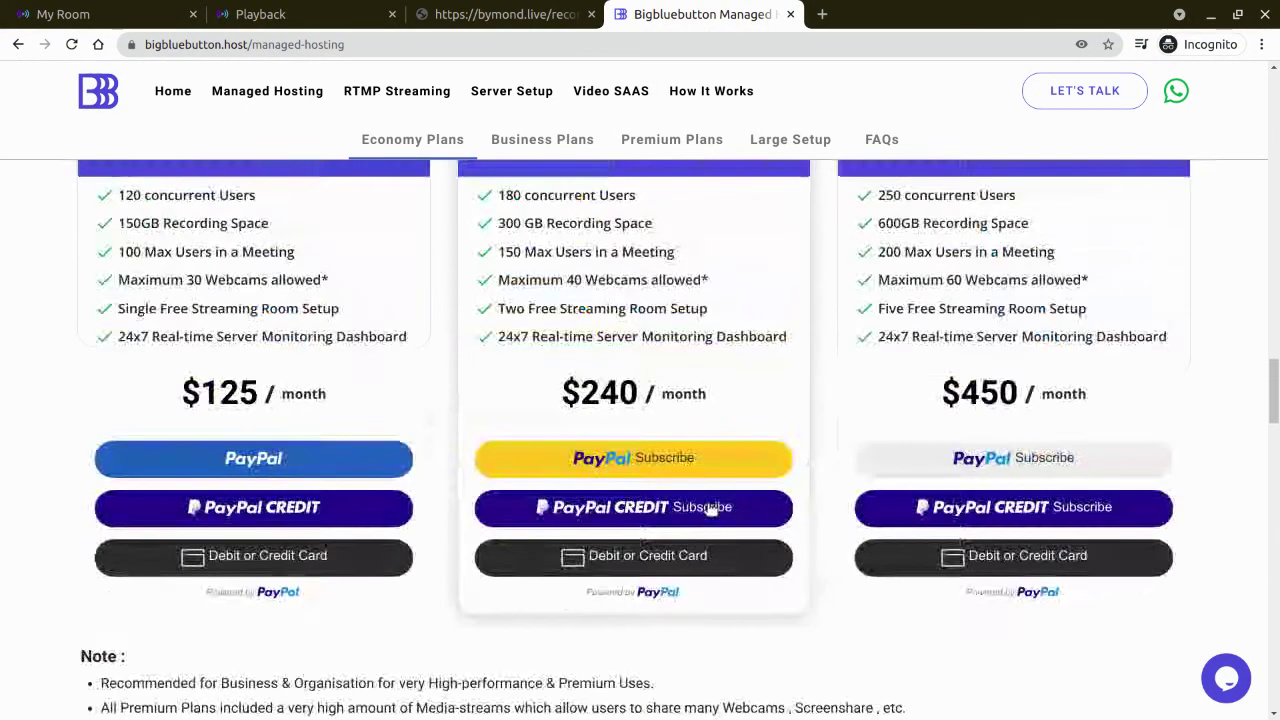
{"action": "scroll", "coordinate": [710, 510], "scroll_direction": "up", "scroll_amount": 2}
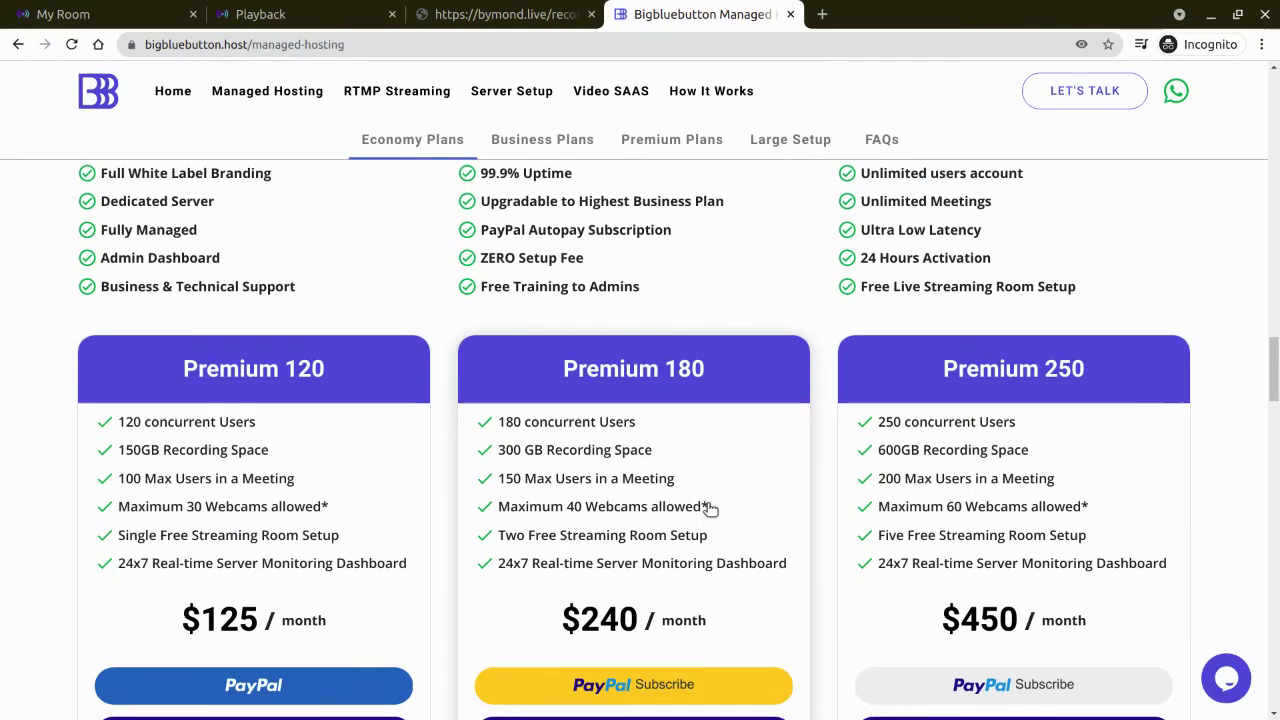
{"action": "scroll", "coordinate": [709, 506], "scroll_direction": "up", "scroll_amount": 2}
{"action": "scroll", "coordinate": [667, 473], "scroll_direction": "up", "scroll_amount": 1}
{"action": "scroll", "coordinate": [645, 370], "scroll_direction": "up", "scroll_amount": 5}
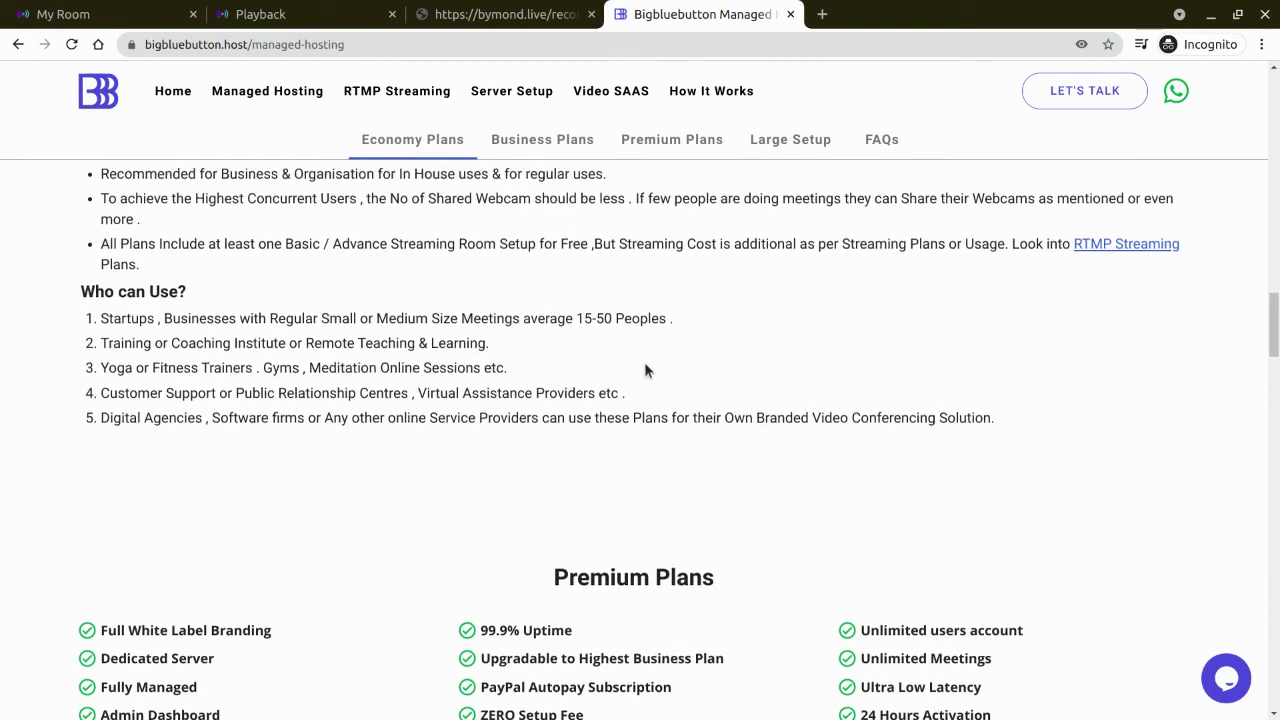
{"action": "scroll", "coordinate": [645, 370], "scroll_direction": "up", "scroll_amount": 2}
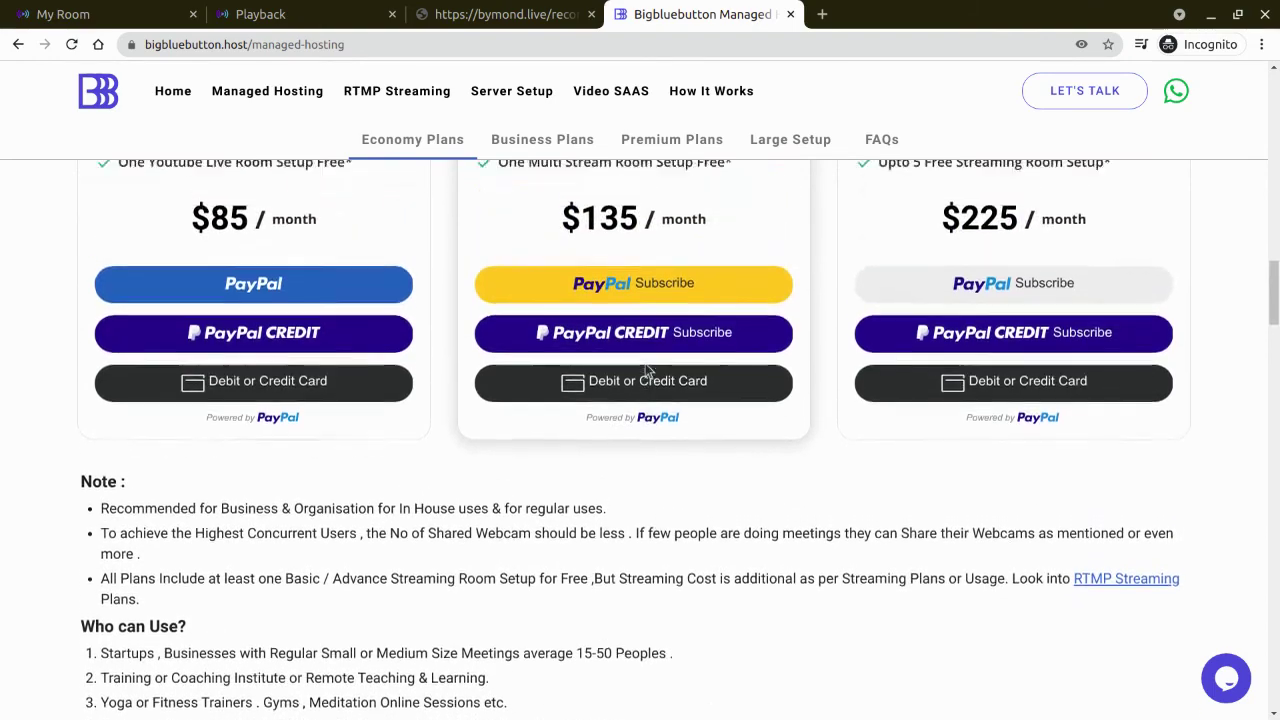
{"action": "scroll", "coordinate": [644, 366], "scroll_direction": "down", "scroll_amount": 5}
{"action": "scroll", "coordinate": [644, 366], "scroll_direction": "down", "scroll_amount": 4}
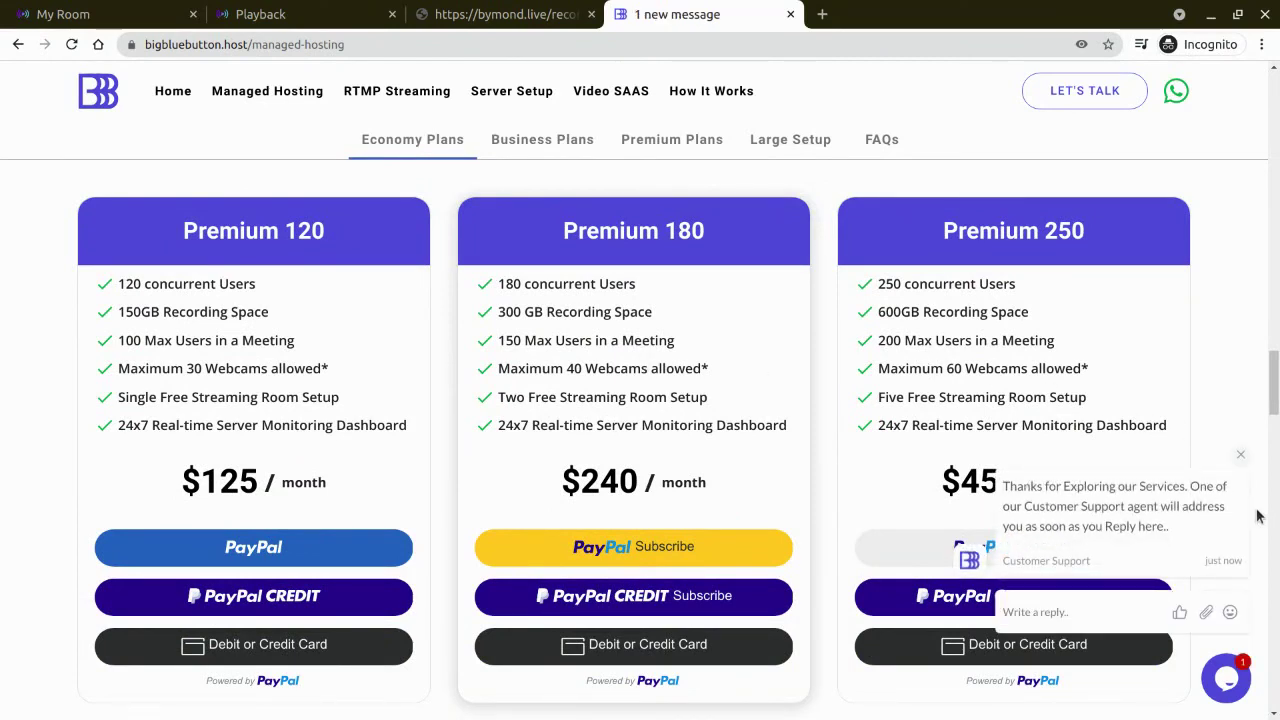
{"action": "left_click", "coordinate": [1240, 458]}
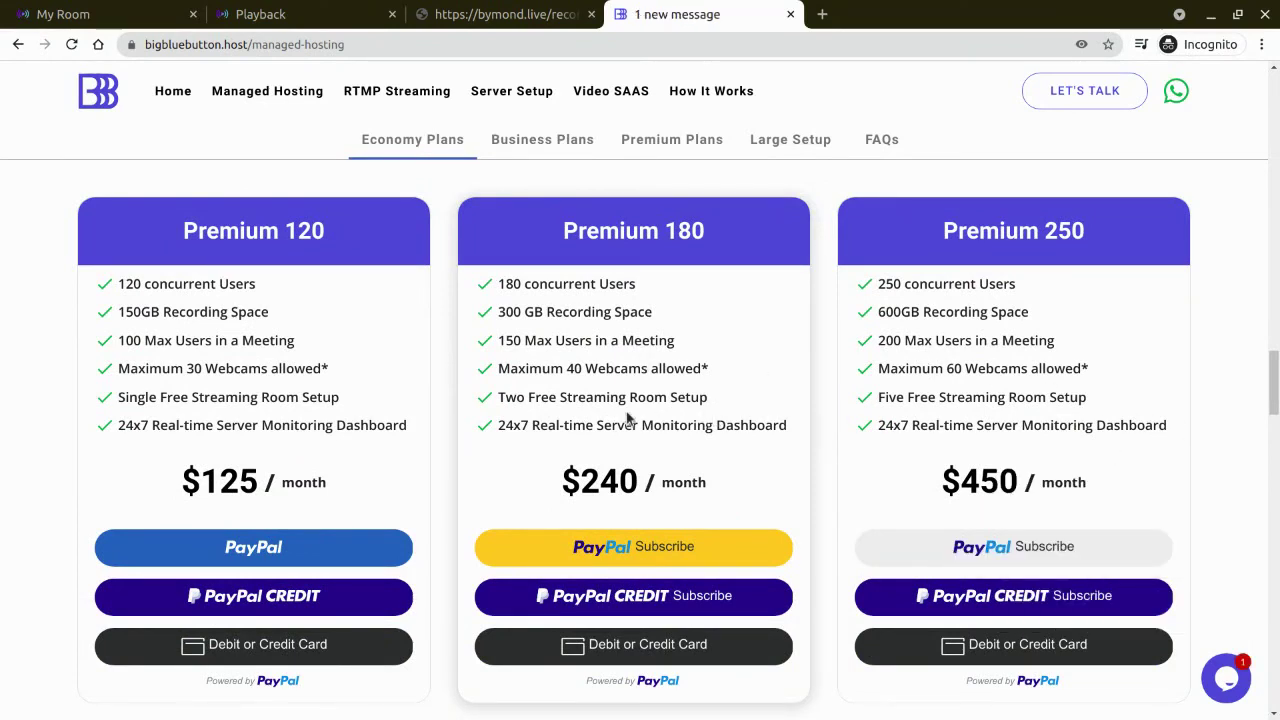